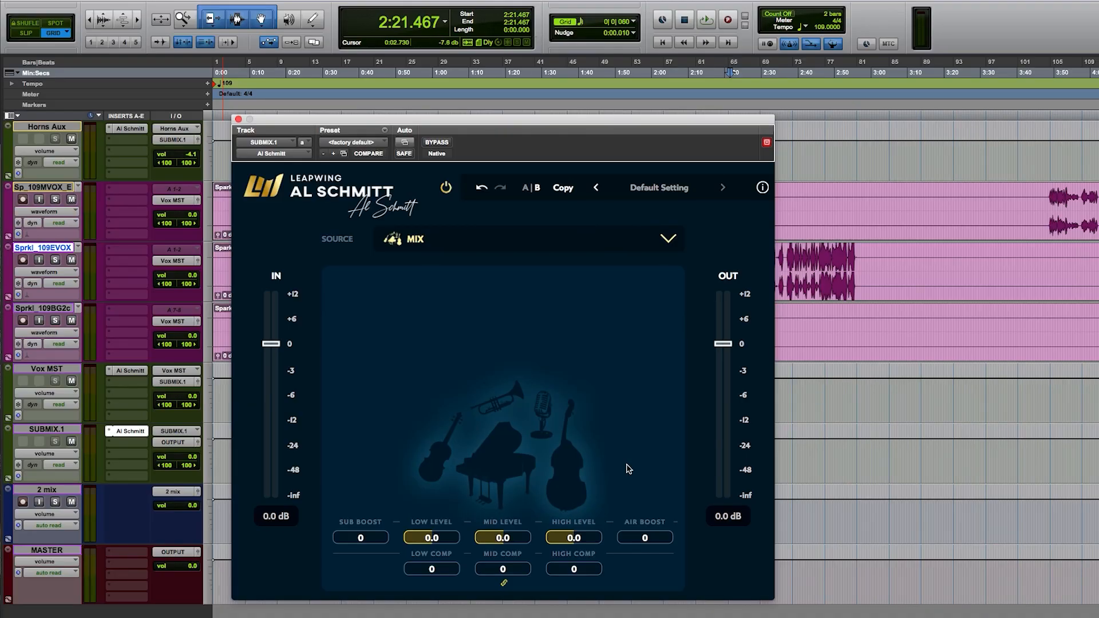
# Step: Bypass the Al Schmitt plug-in on SUBMIX.1, play the mix from 2:21.467 and close the plug-in window
pyautogui.click(435, 143)
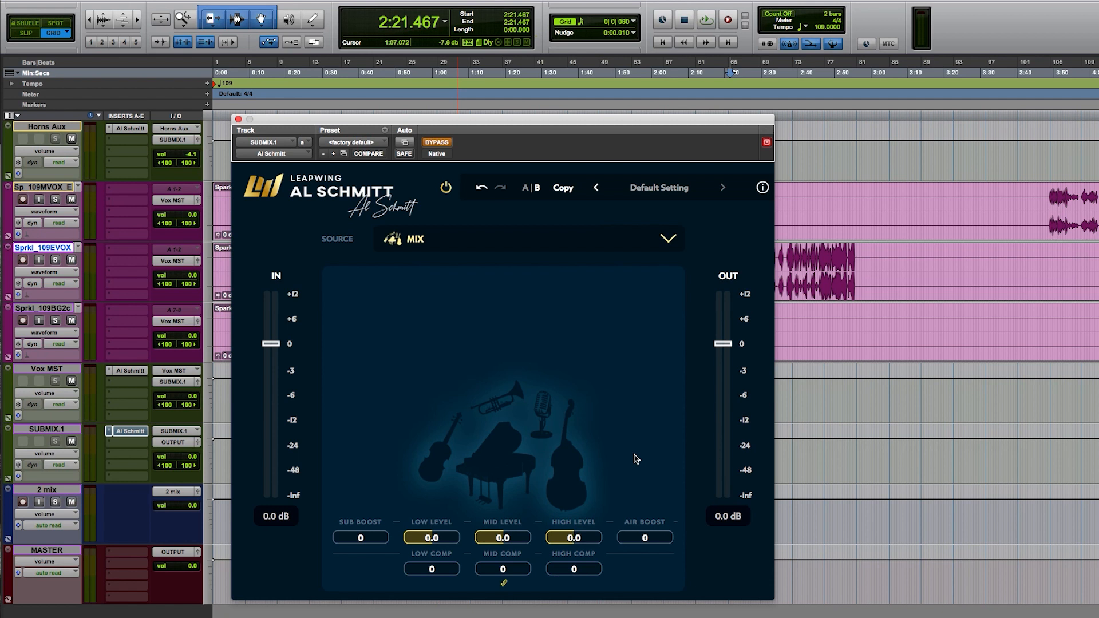
pyautogui.press('space')
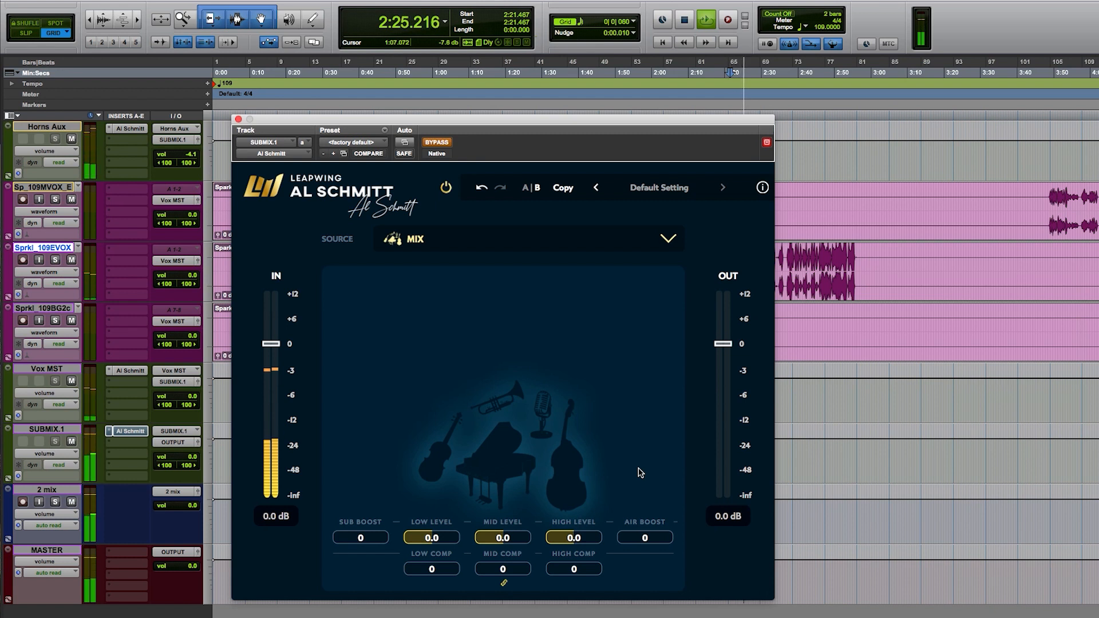
pyautogui.click(238, 119)
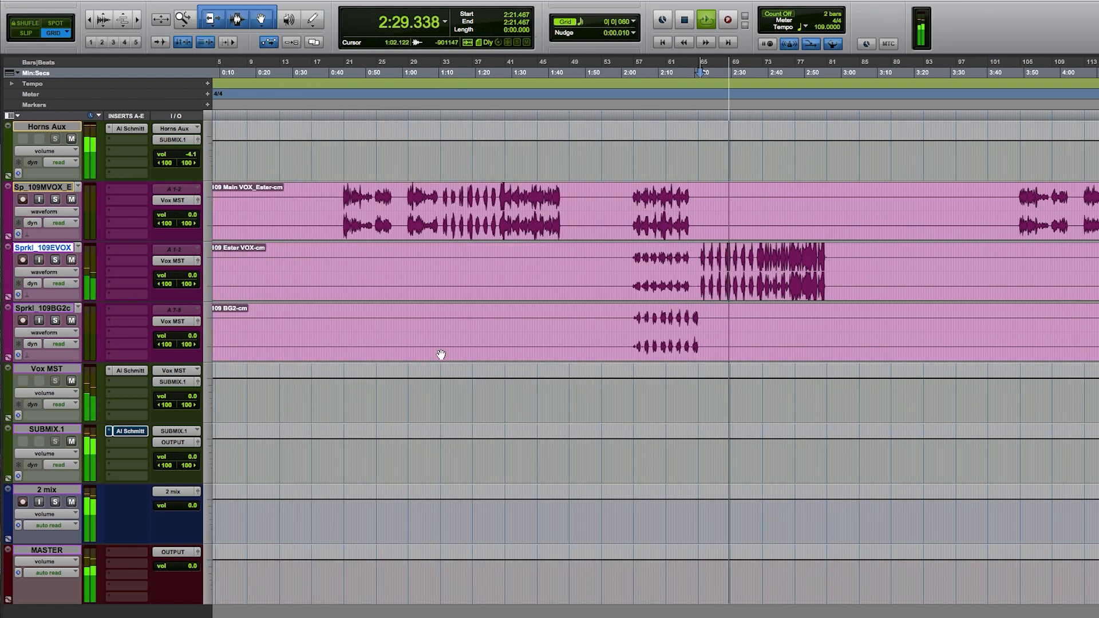
# Step: Lower the Horns Aux track's output fader to -5.9 dB
pyautogui.scroll(-2, 441, 355)
pyautogui.scroll(5, 443, 360)
pyautogui.scroll(3, 444, 365)
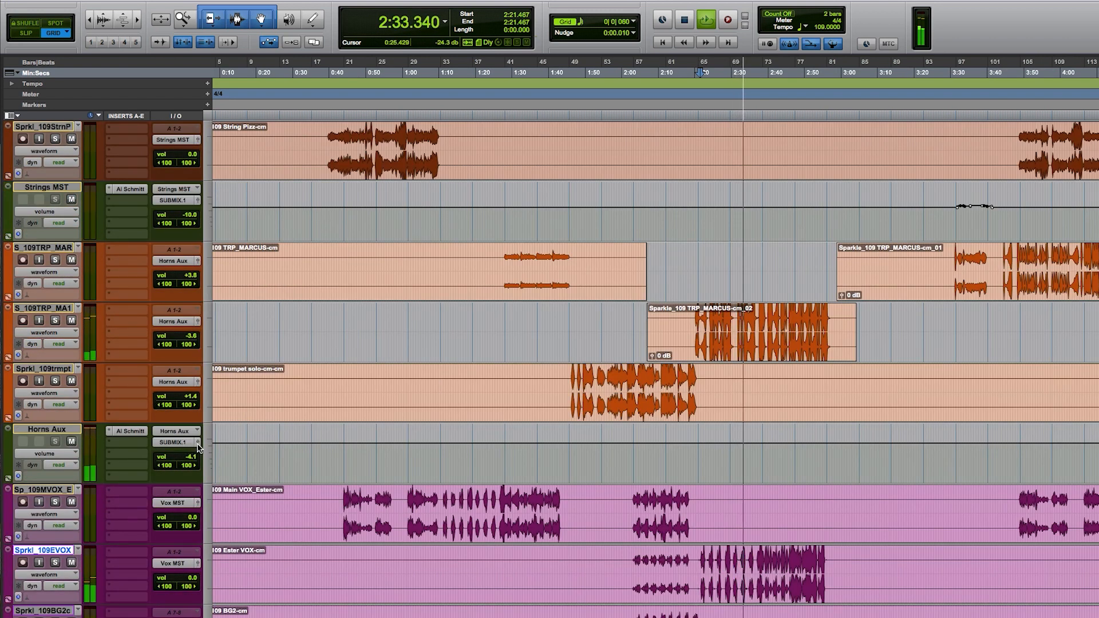
pyautogui.click(193, 446)
pyautogui.moveTo(617, 188); pyautogui.dragTo(617, 195)
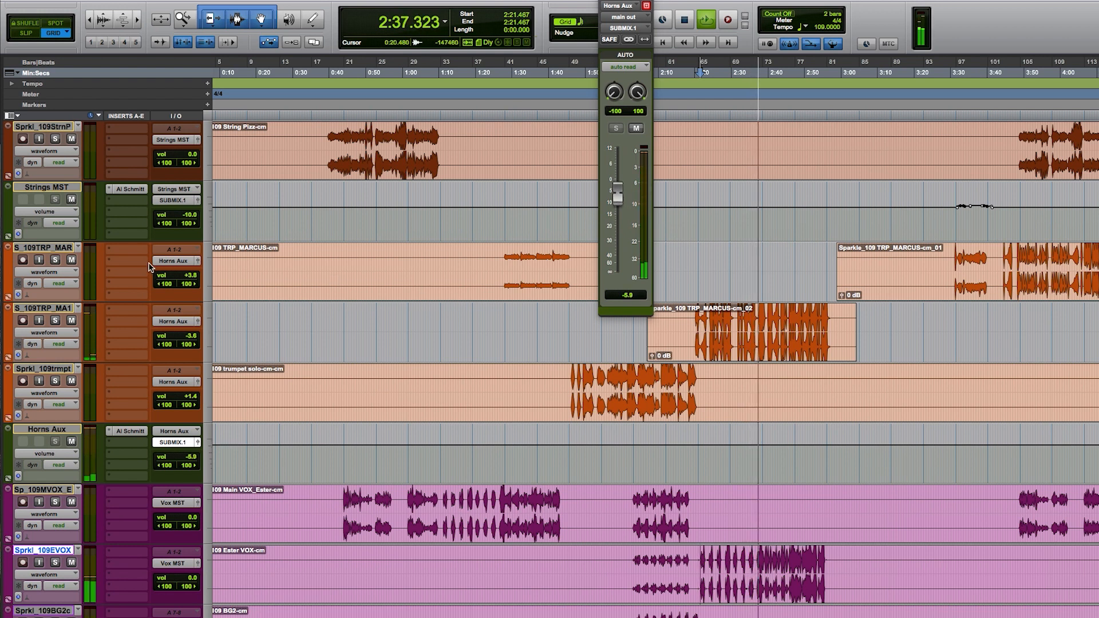
# Step: Lower the S_109TRP_MA1 trumpet track's output fader to -5.4 dB and stop playback
pyautogui.click(197, 321)
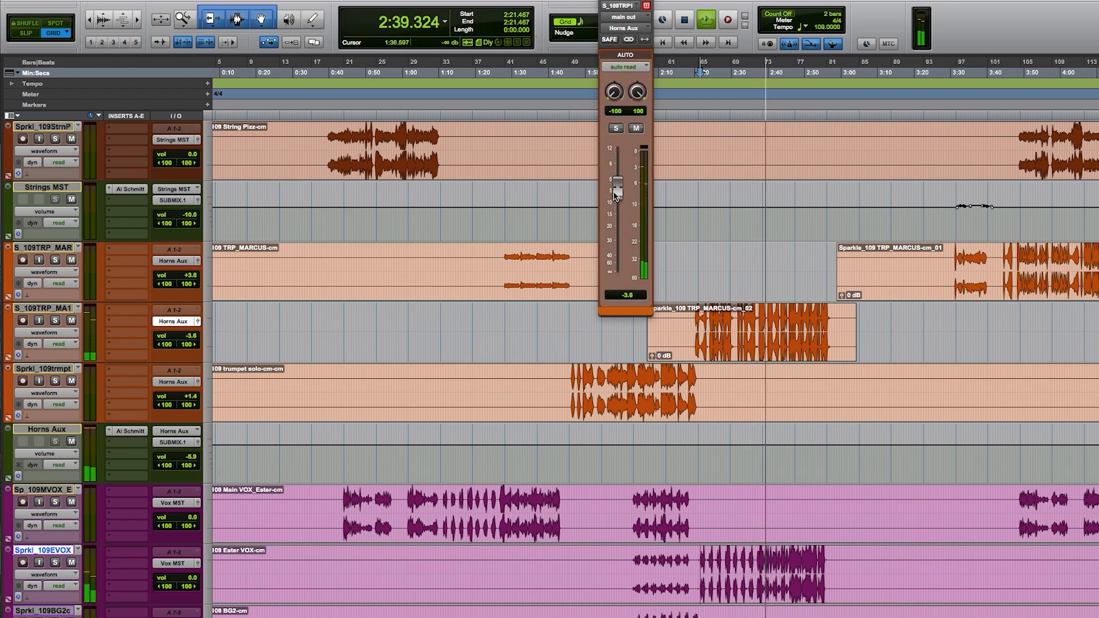
pyautogui.moveTo(612, 191); pyautogui.dragTo(616, 199)
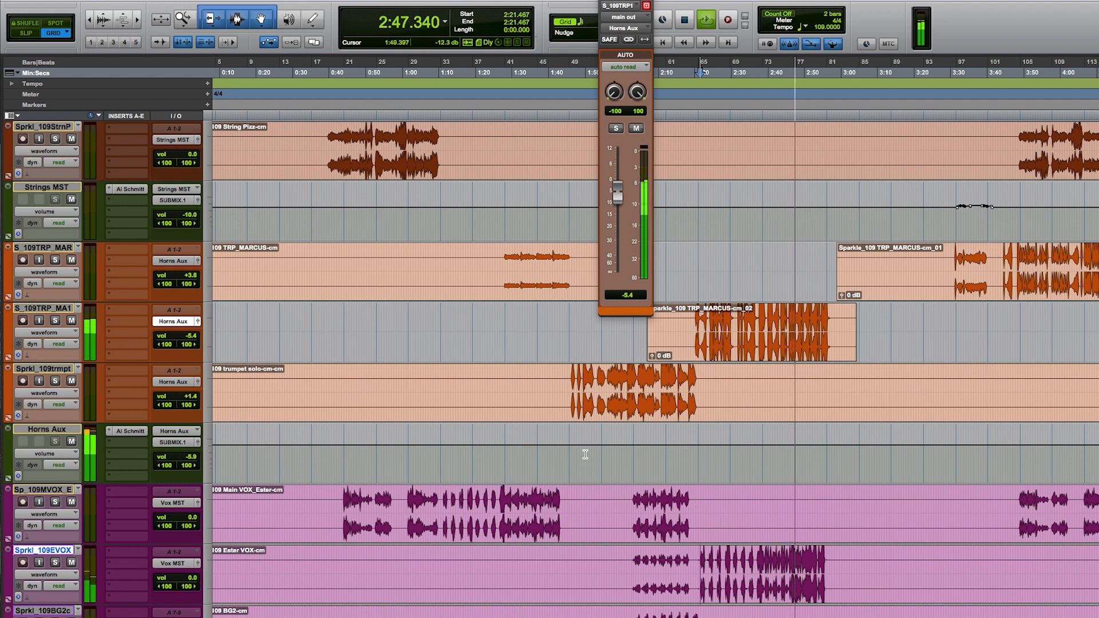
pyautogui.press('space')
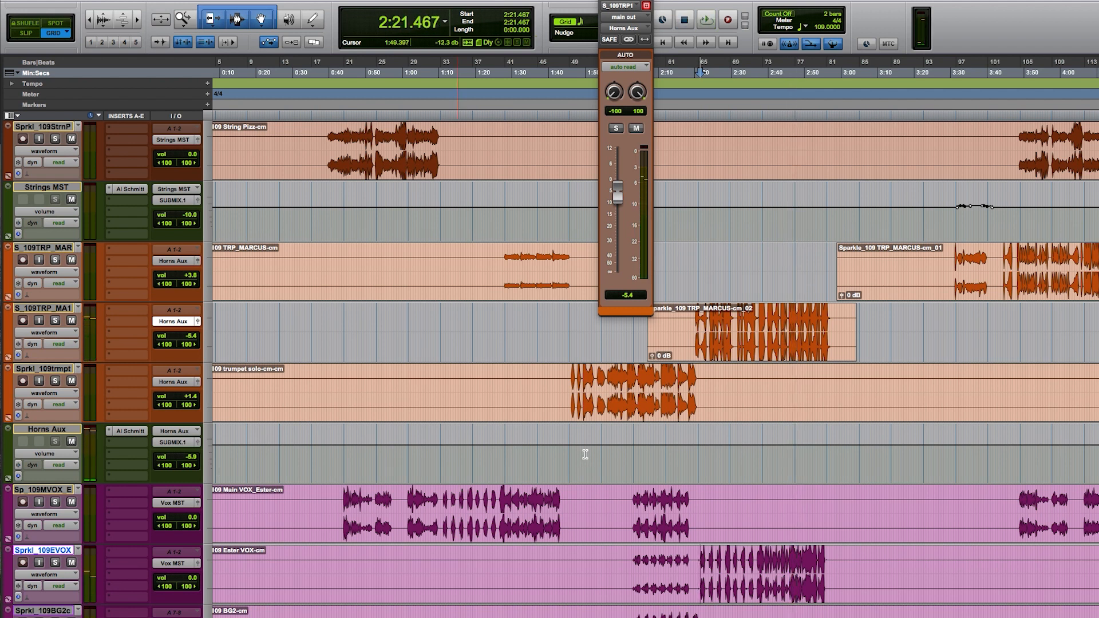
# Step: Reopen the Al Schmitt plug-in on SUBMIX.1 and take it out of bypass
pyautogui.scroll(6, 585, 454)
pyautogui.scroll(-12, 585, 453)
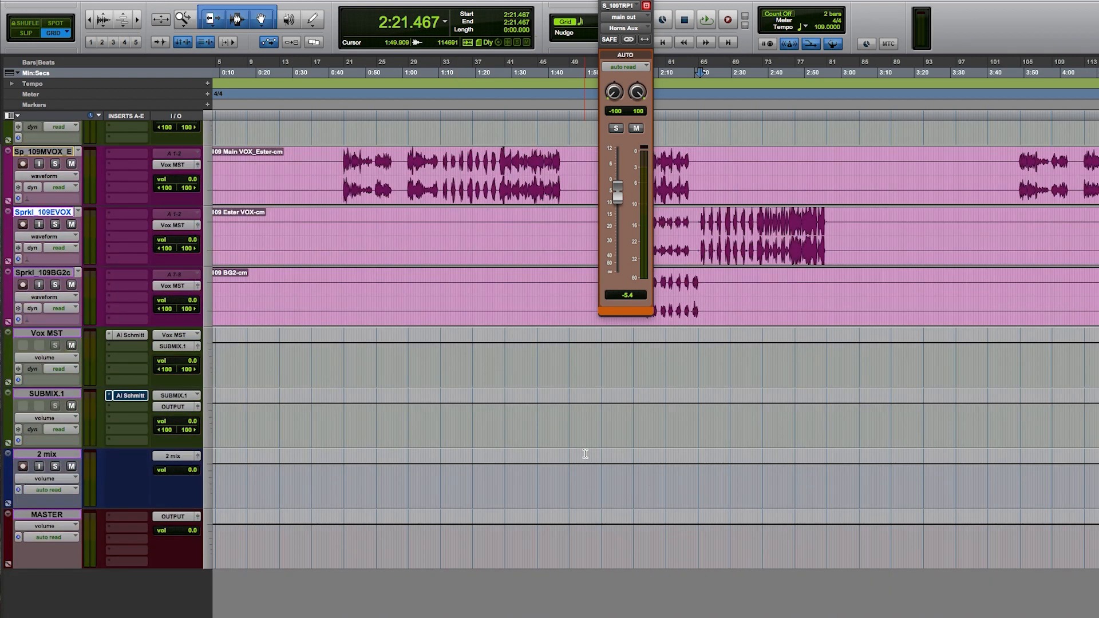
pyautogui.scroll(1, 585, 454)
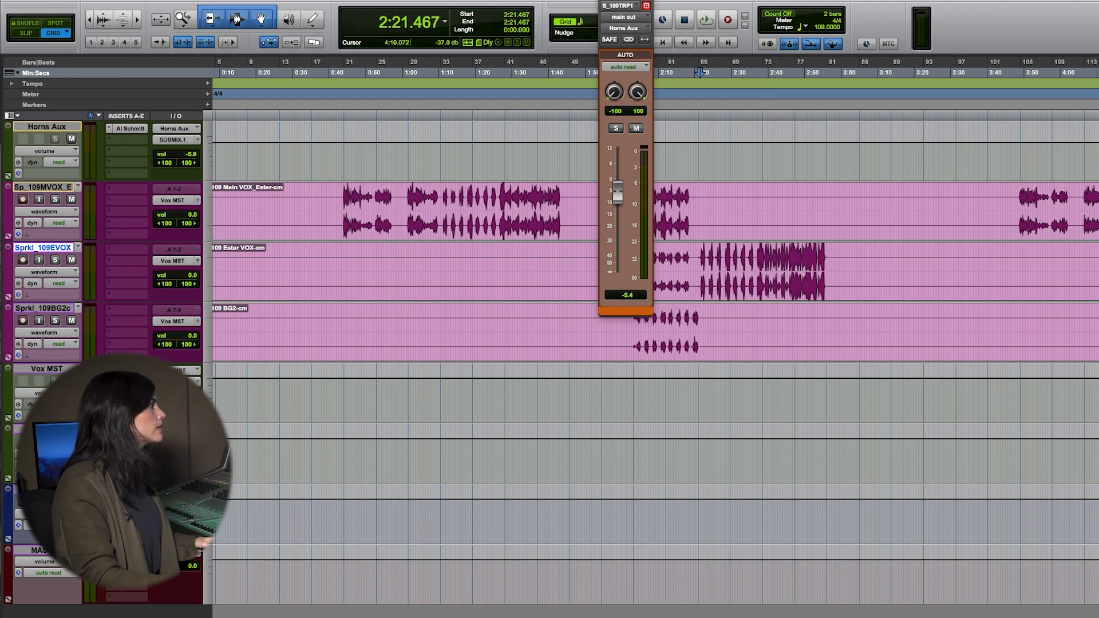
pyautogui.click(130, 431)
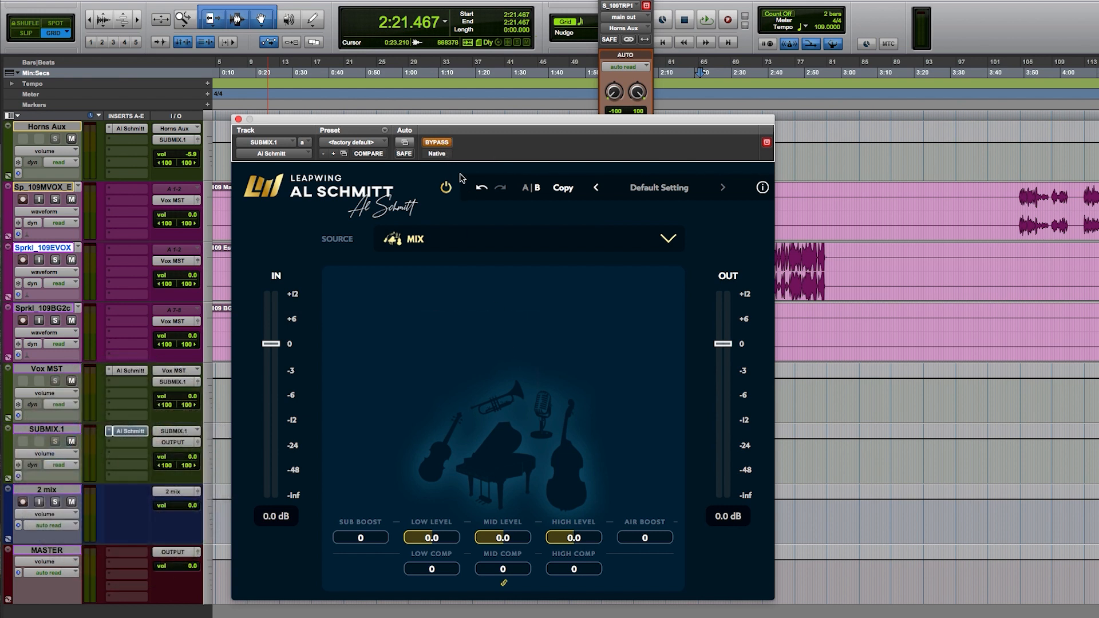
pyautogui.click(427, 144)
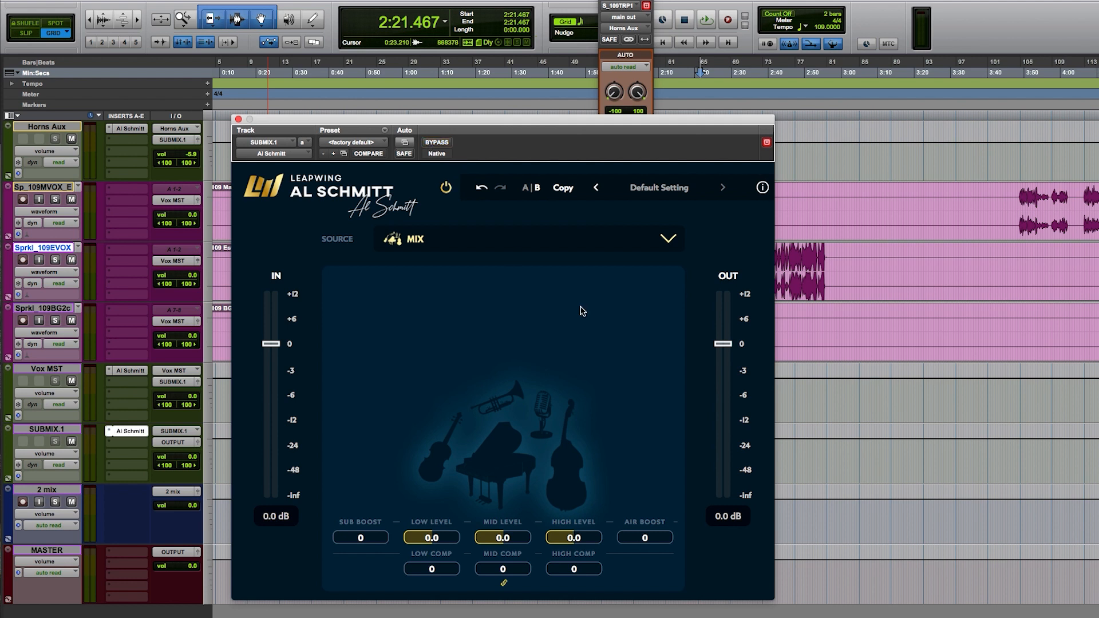
# Step: Play the mix and compare it with the Al Schmitt plug-in powered off and on at its default settings, then stop
pyautogui.press('space')
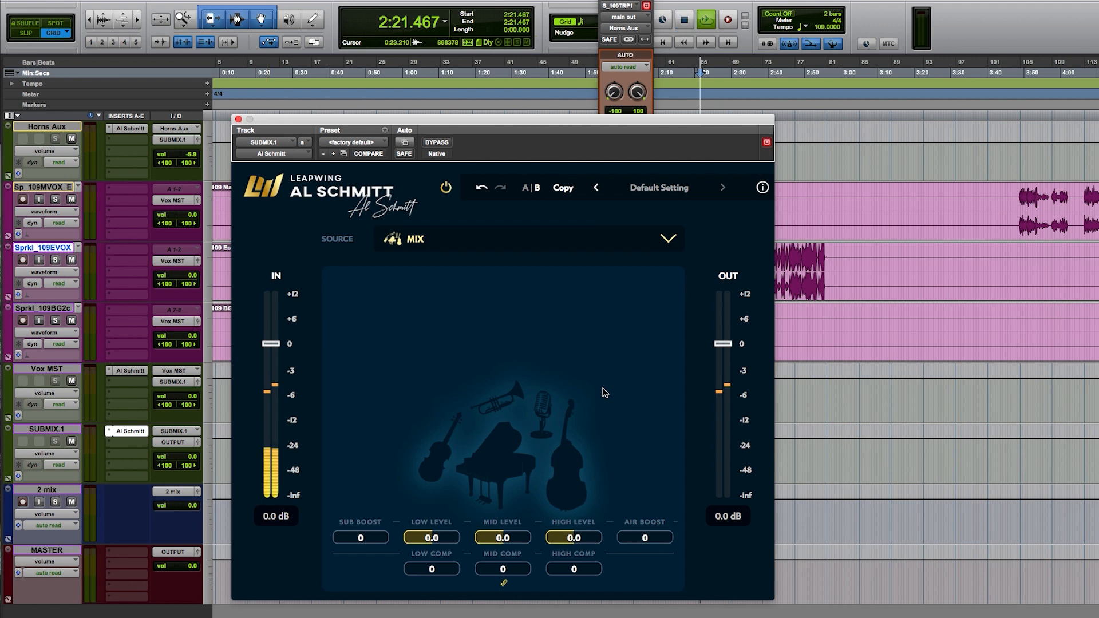
pyautogui.click(447, 189)
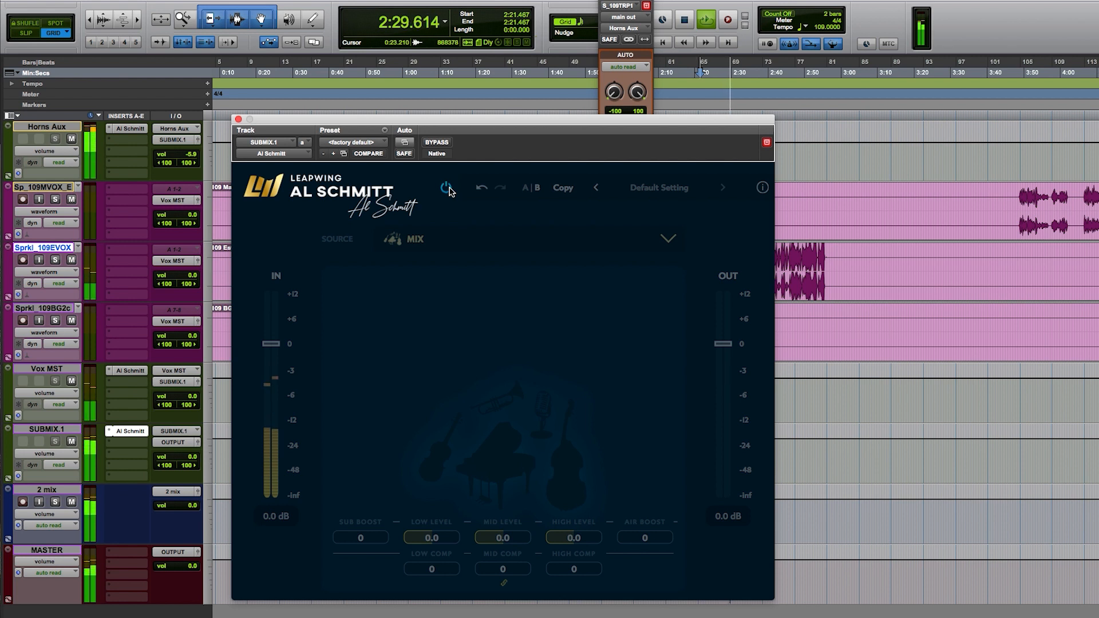
pyautogui.click(447, 188)
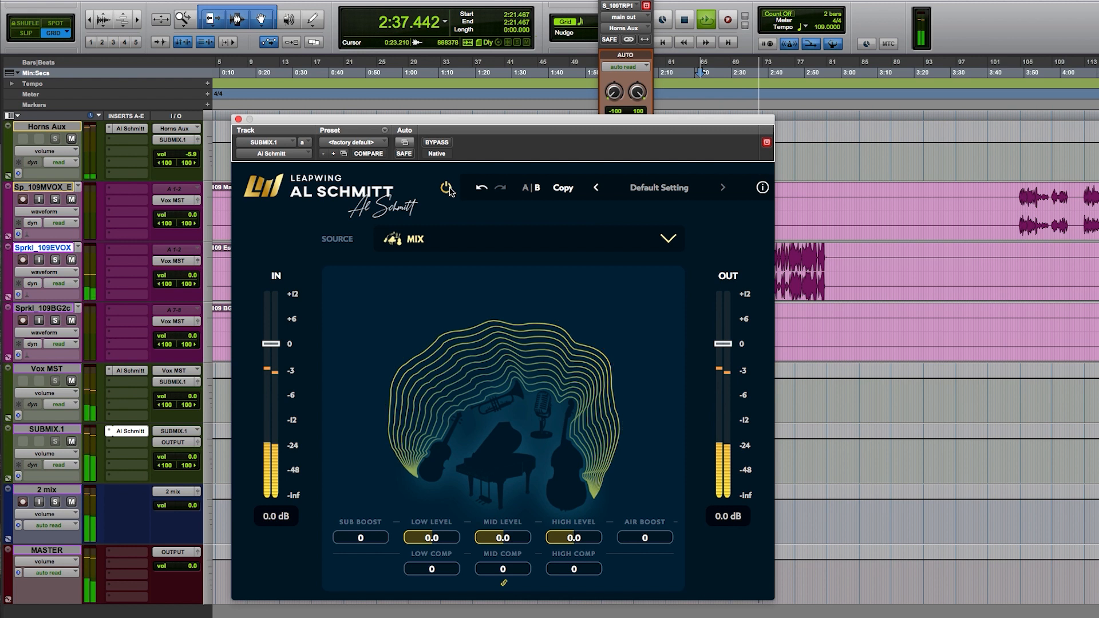
pyautogui.press('space')
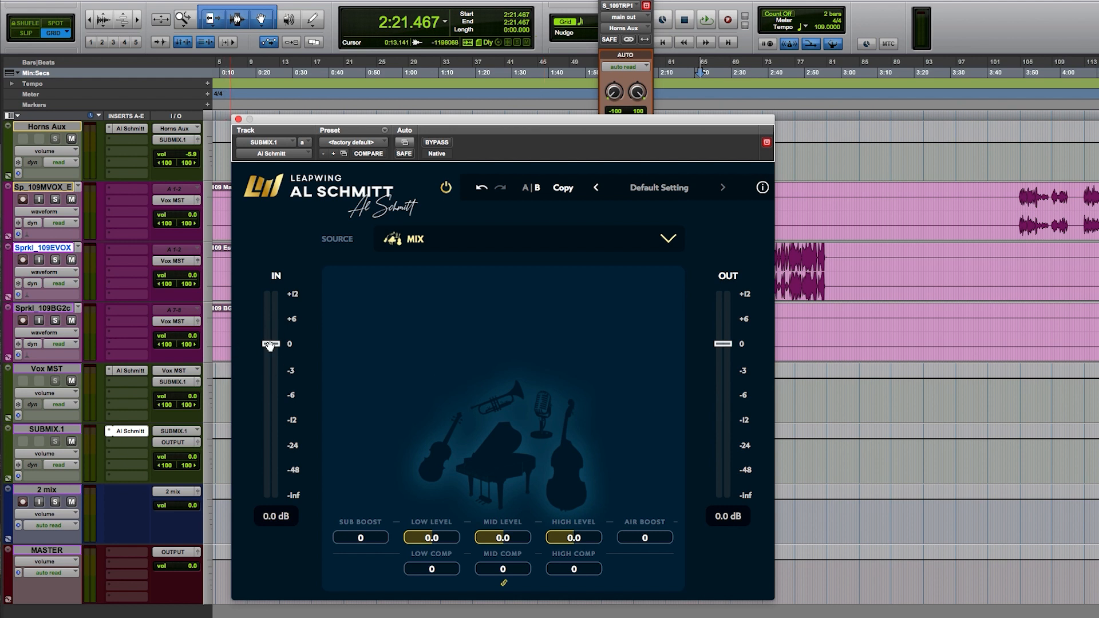
# Step: During playback, set the Al Schmitt plug-in's input level to 4.0 dB and its output level to -1.0 dB
pyautogui.press('space')
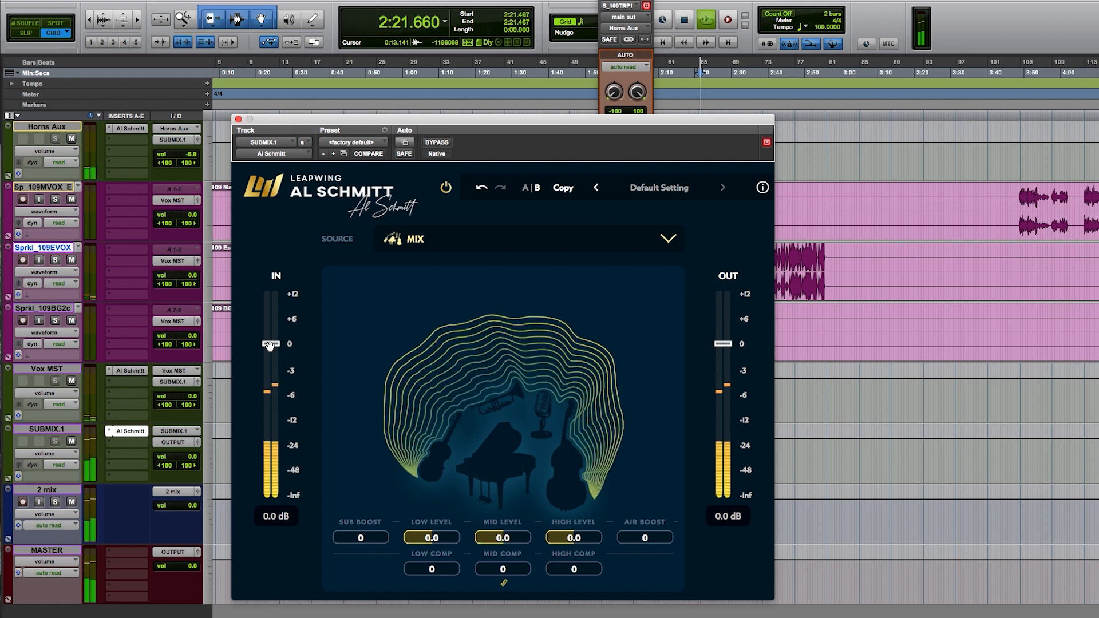
pyautogui.moveTo(269, 345); pyautogui.dragTo(276, 327)
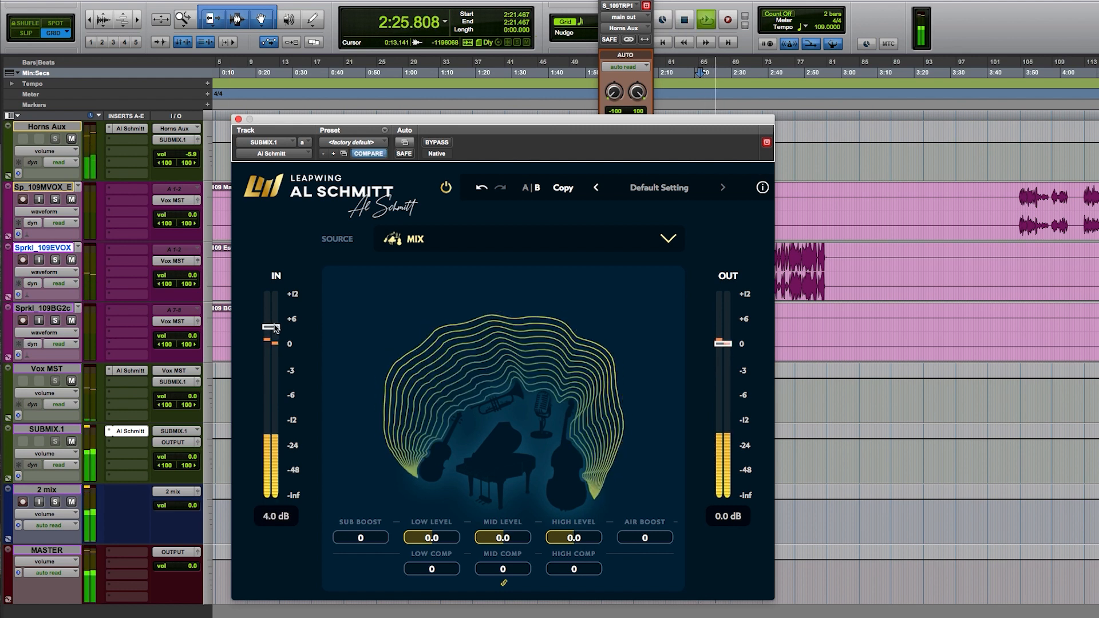
pyautogui.moveTo(724, 344); pyautogui.dragTo(731, 358)
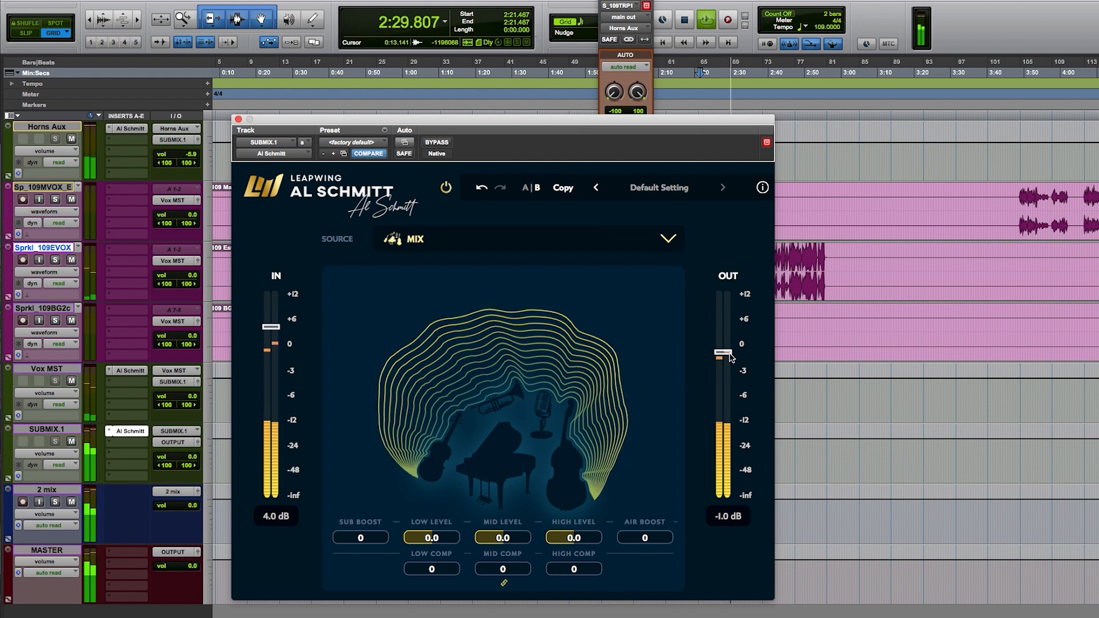
# Step: Switch the plug-in's power off and on to compare the new input and output levels, and stop playback
pyautogui.click(446, 187)
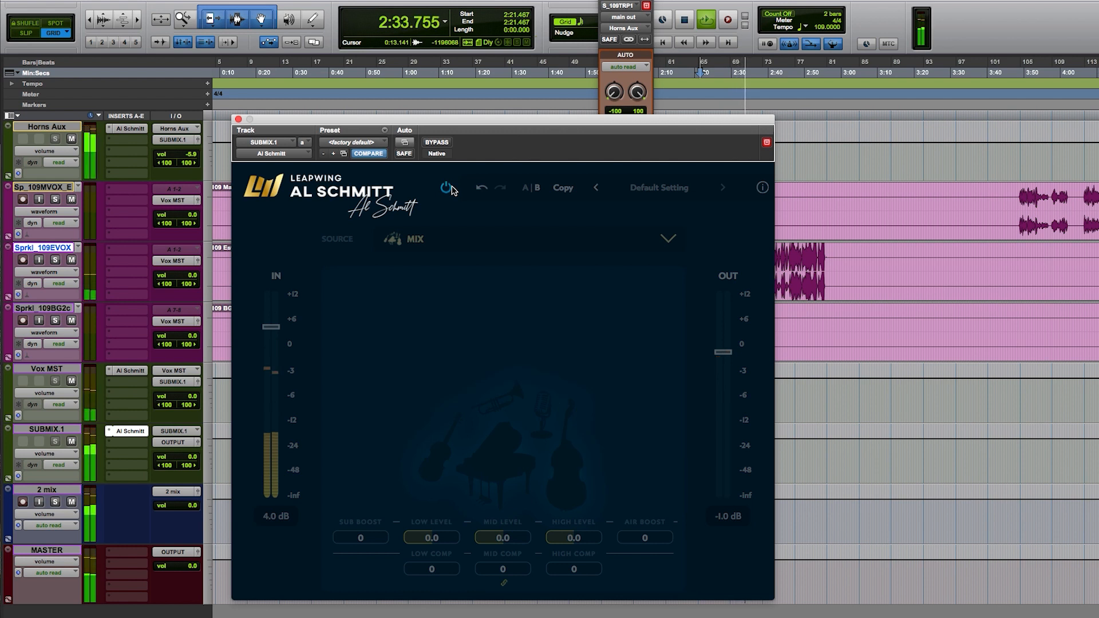
pyautogui.click(446, 188)
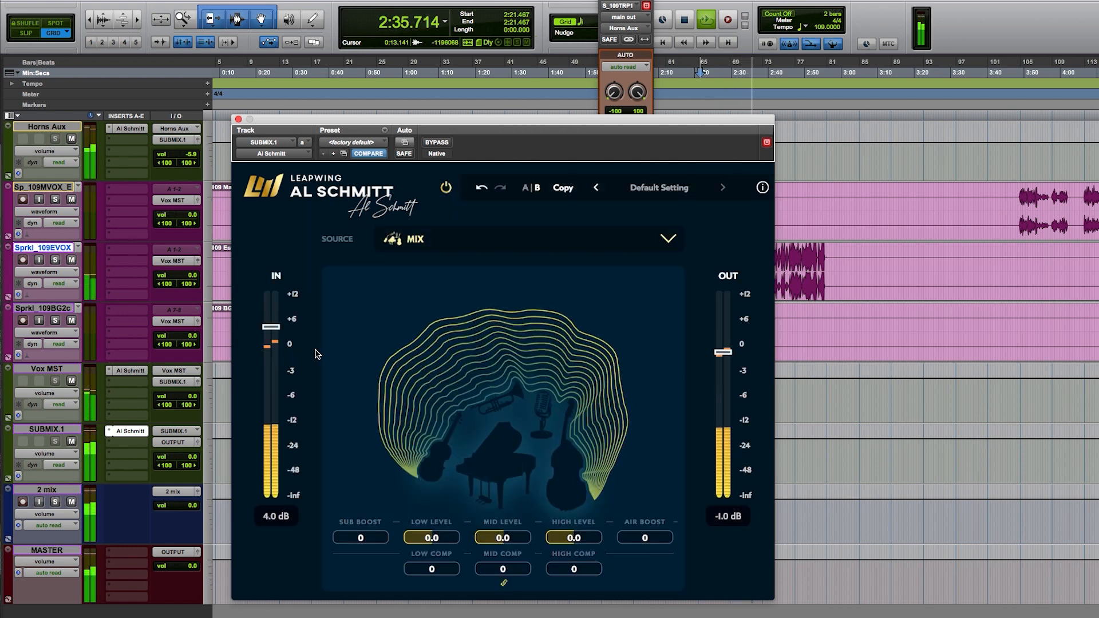
pyautogui.press('space')
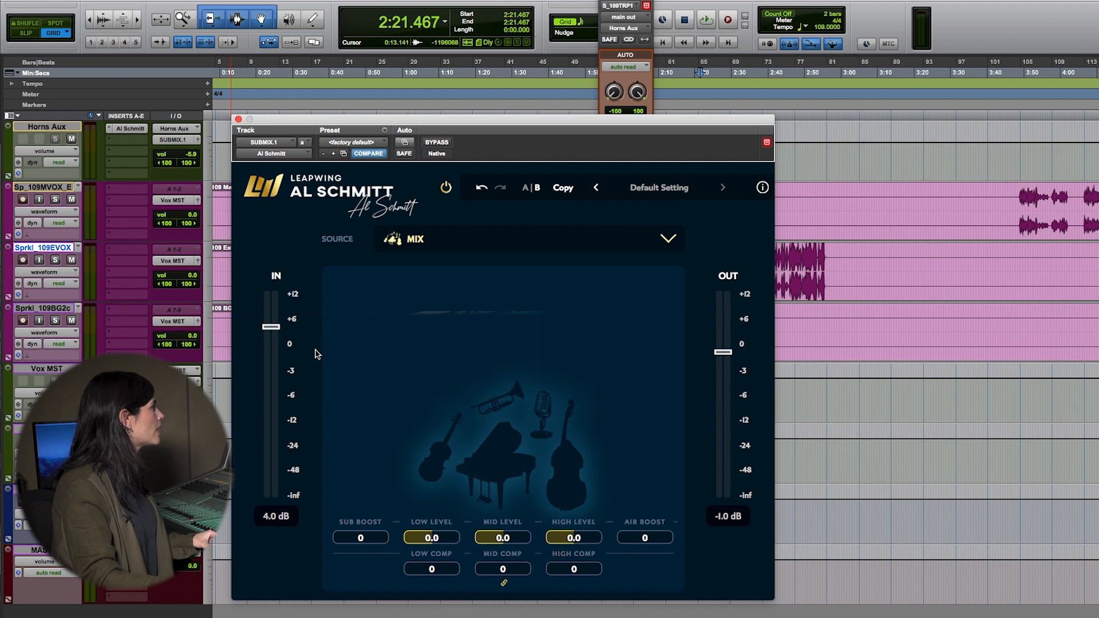
# Step: Lower the plug-in's input level to 0.2 dB, listening to the mix, and stop playback
pyautogui.moveTo(277, 334); pyautogui.dragTo(279, 343)
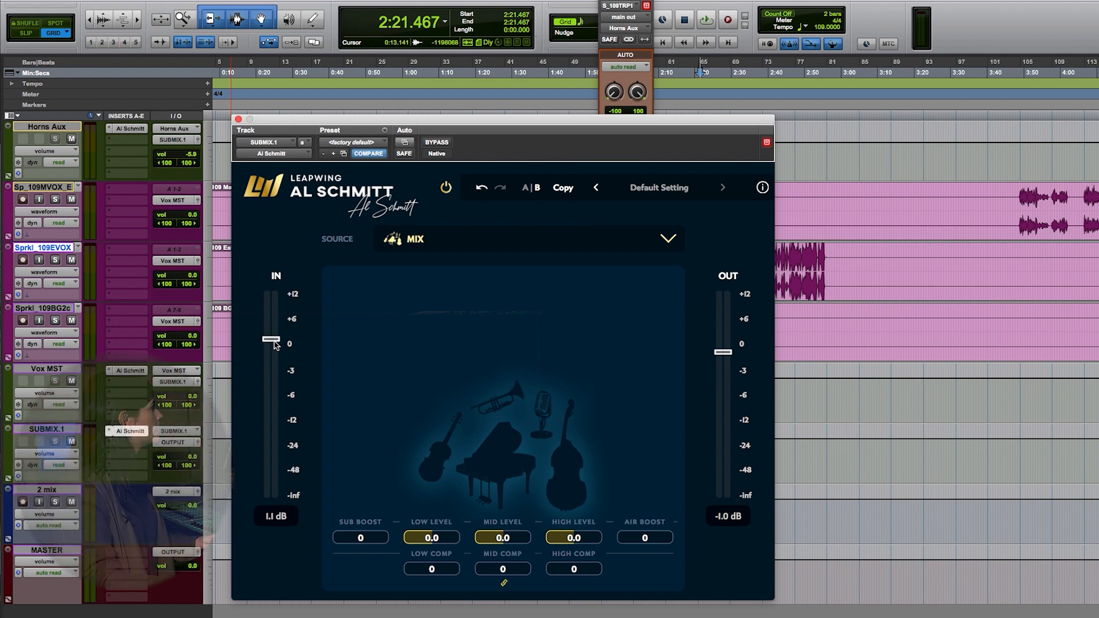
pyautogui.press('space')
pyautogui.moveTo(275, 344); pyautogui.dragTo(275, 348)
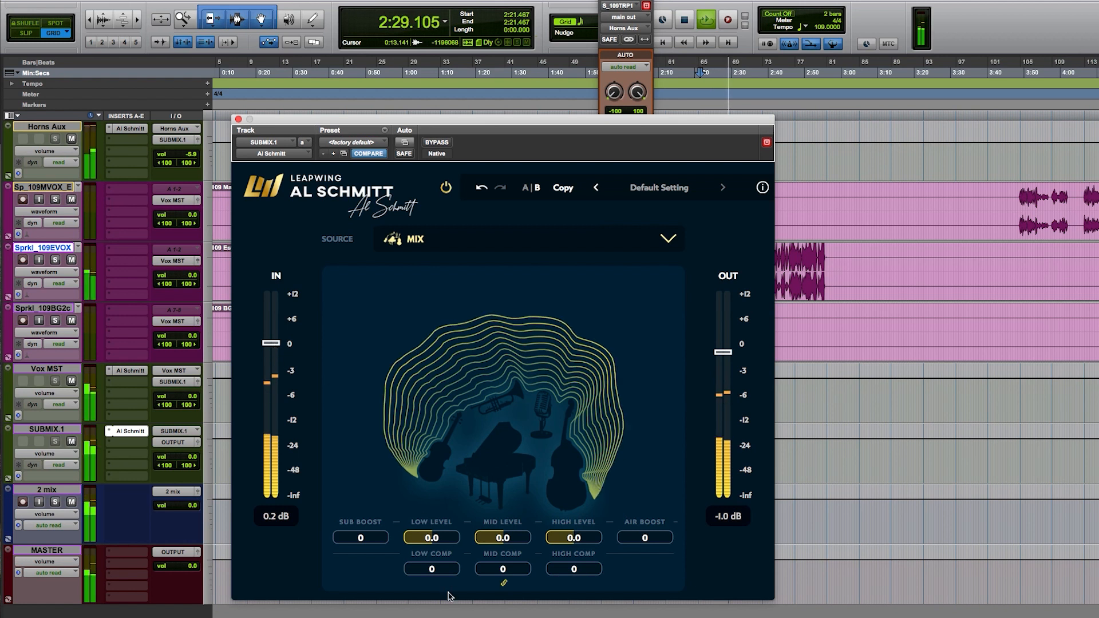
pyautogui.press('space')
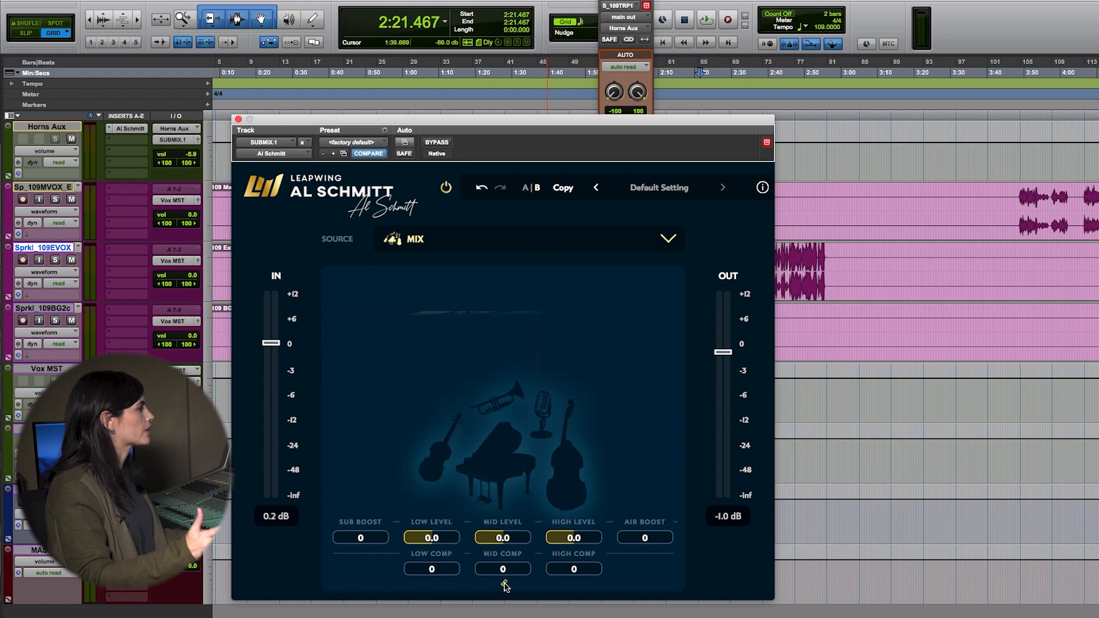
# Step: Set the linked low, mid and high compression to 68 while the mix plays
pyautogui.press('space')
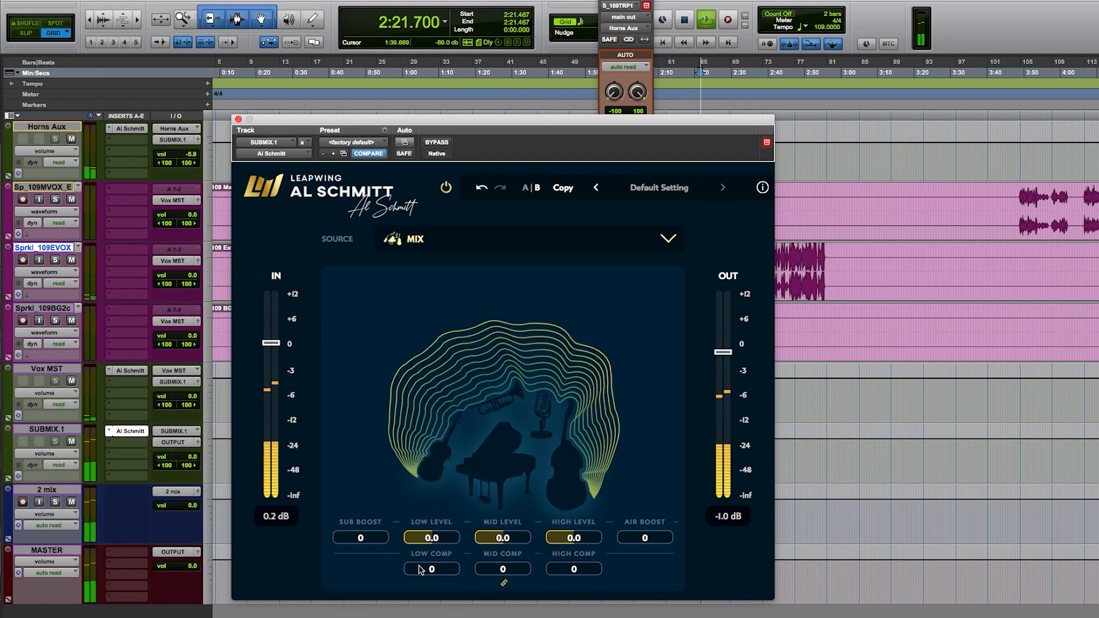
pyautogui.moveTo(415, 574); pyautogui.dragTo(443, 541)
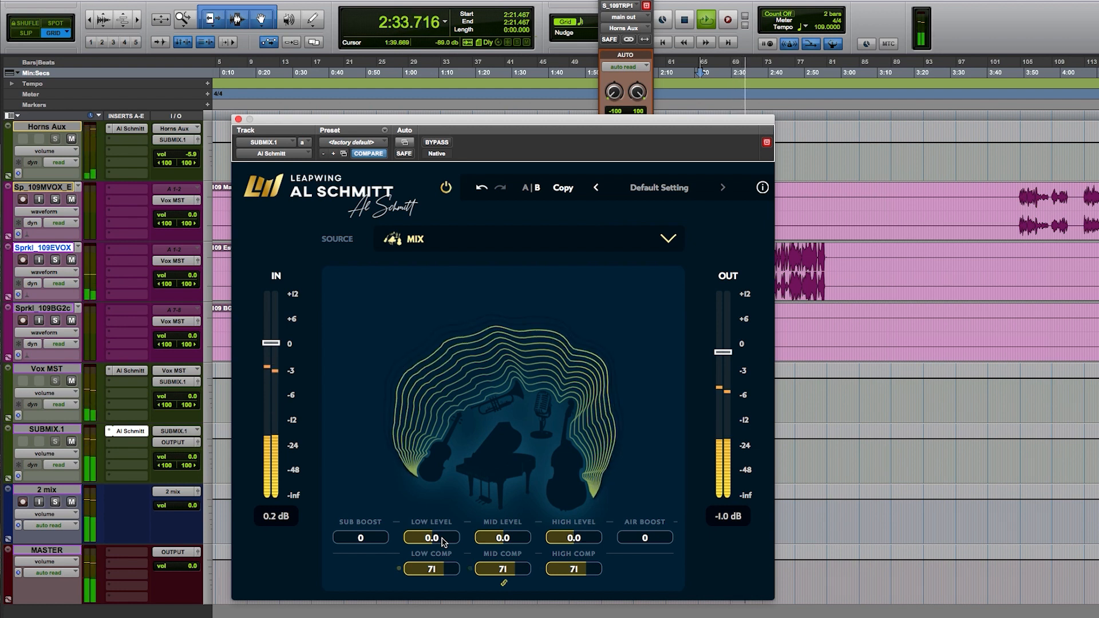
pyautogui.moveTo(442, 538); pyautogui.dragTo(441, 540)
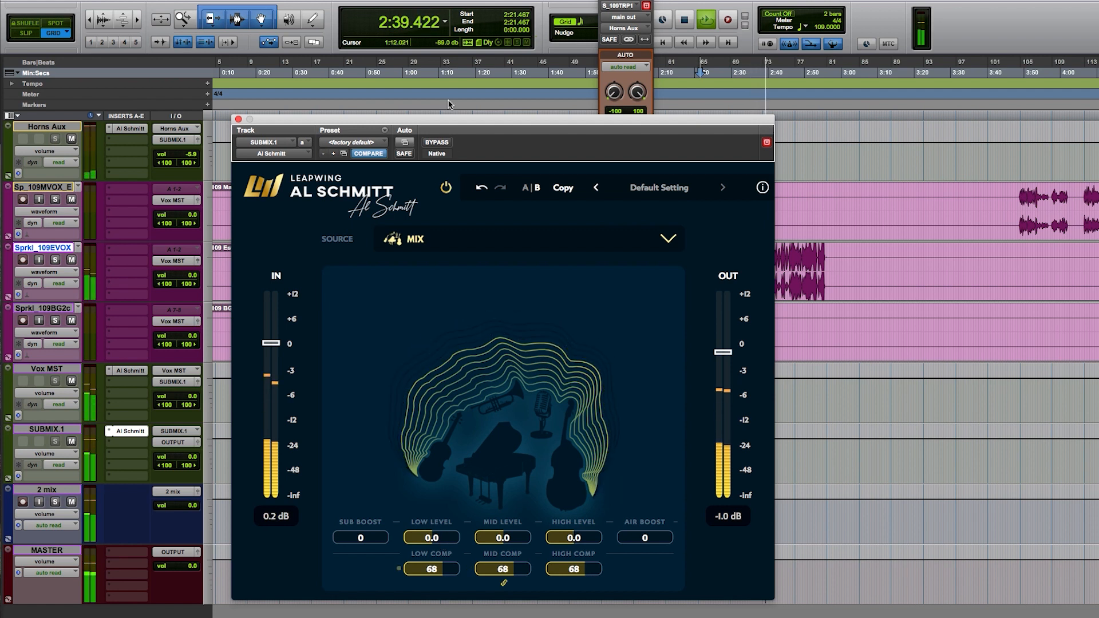
# Step: Compare the mix with the added compression switched off and on, and stop playback
pyautogui.click(448, 188)
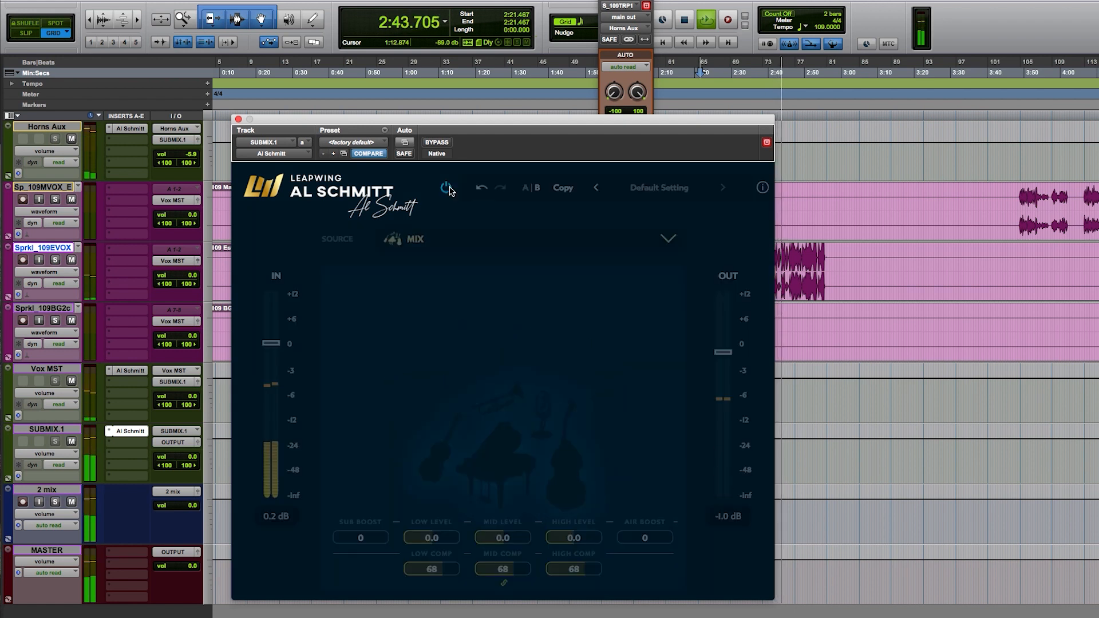
pyautogui.click(448, 188)
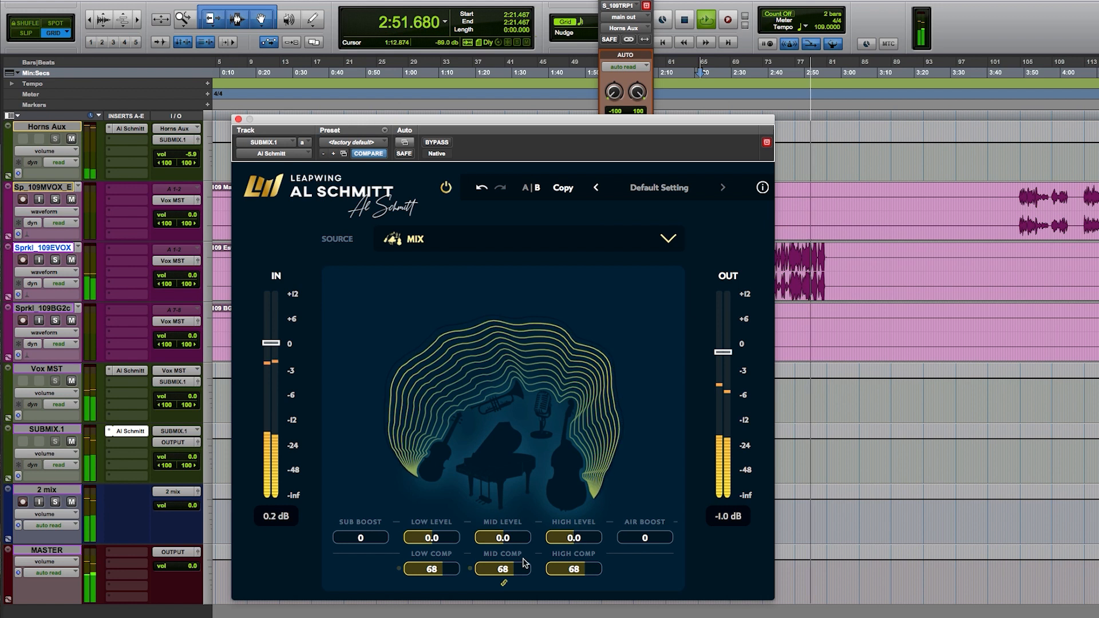
pyautogui.press('space')
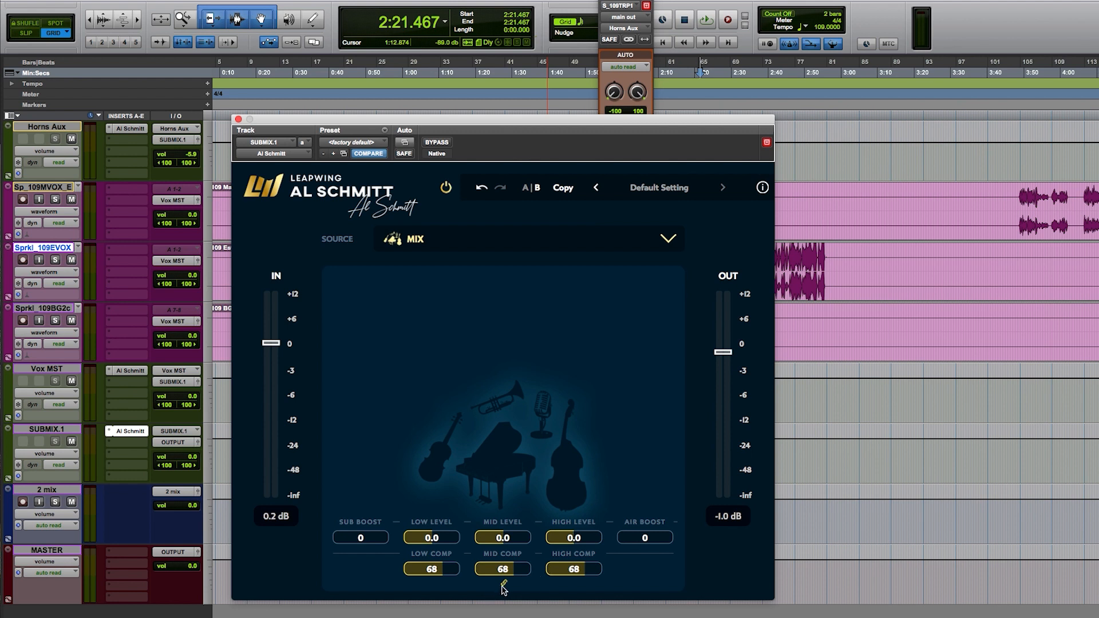
# Step: Lower the linked low, mid and high compression to 59 during playback and unlink the three bands
pyautogui.press('space')
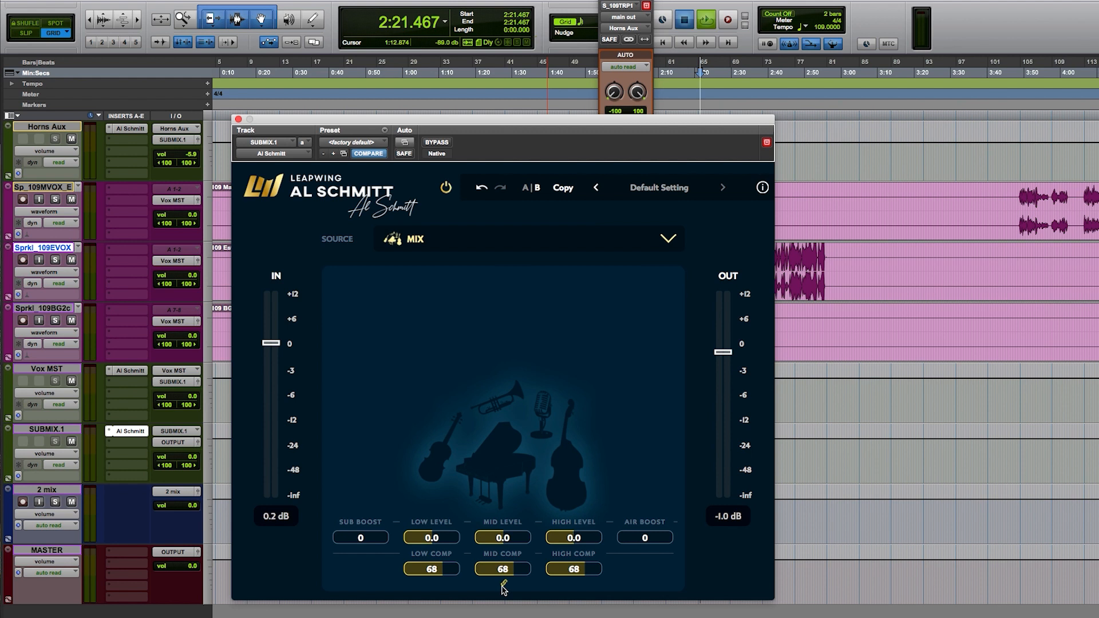
pyautogui.moveTo(434, 569); pyautogui.dragTo(438, 573)
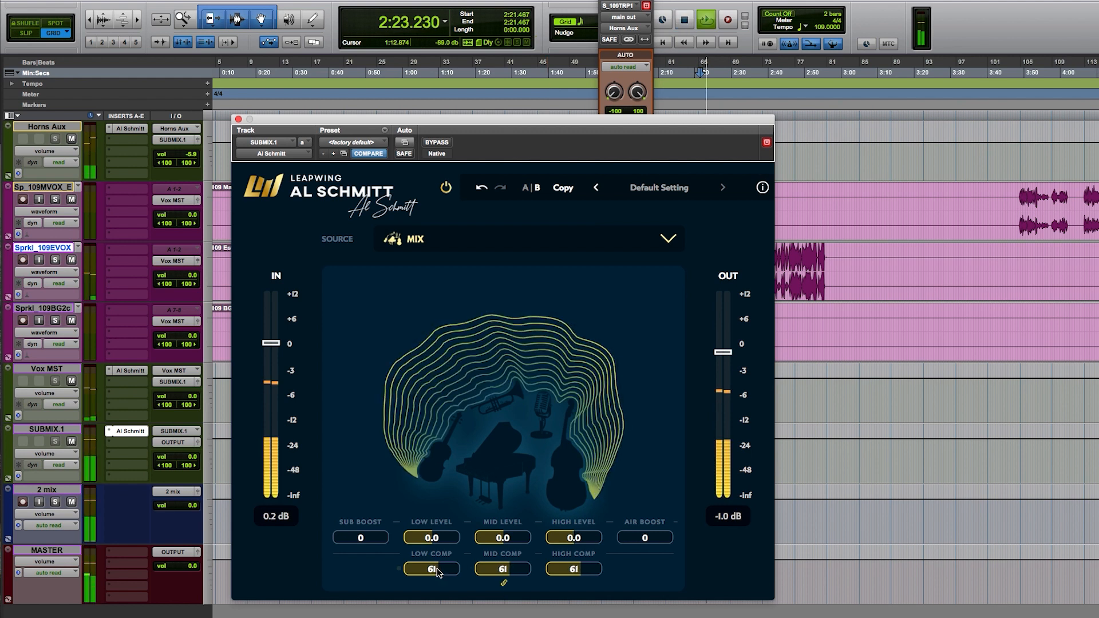
pyautogui.moveTo(438, 573); pyautogui.dragTo(437, 574)
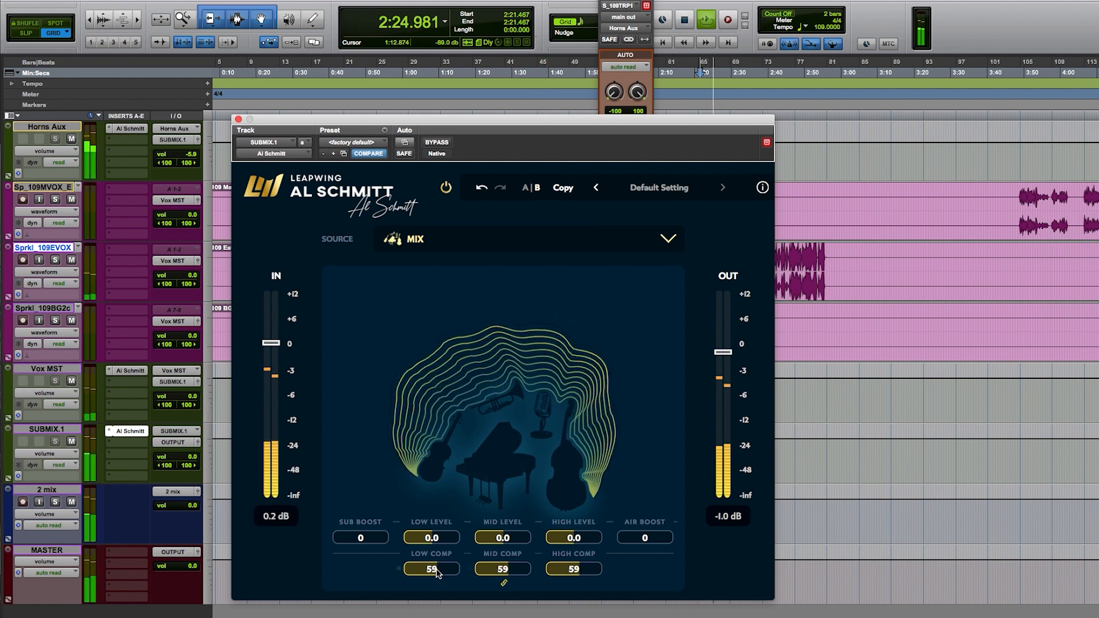
pyautogui.click(505, 584)
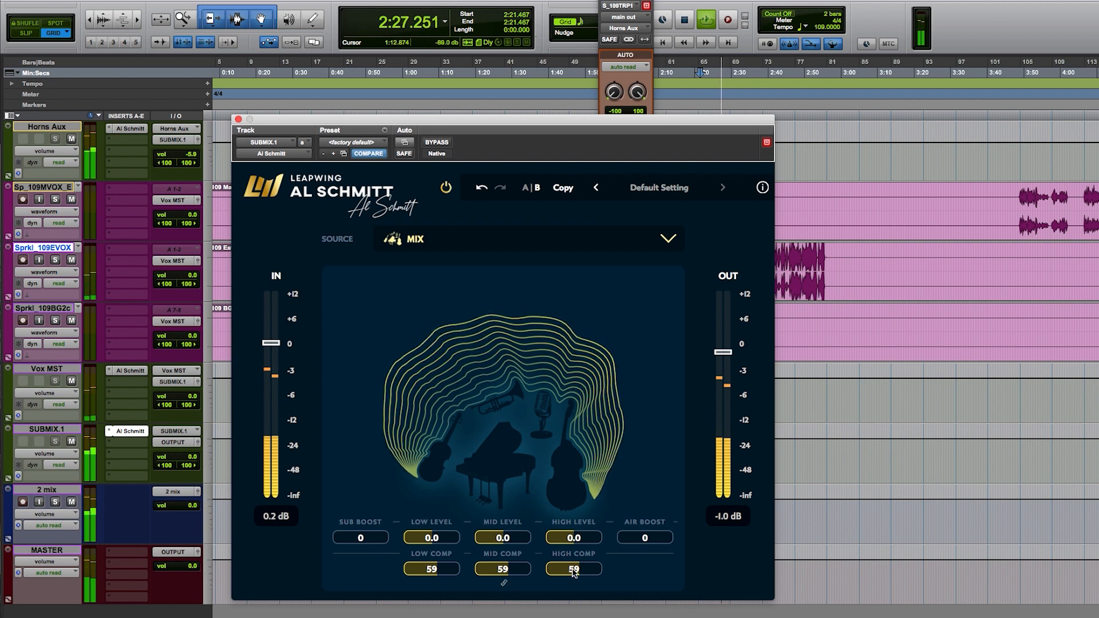
# Step: Set the high level to -0.4, high compression to 40 and mid compression to 63 during playback, and restart the passage
pyautogui.moveTo(572, 569); pyautogui.dragTo(572, 544)
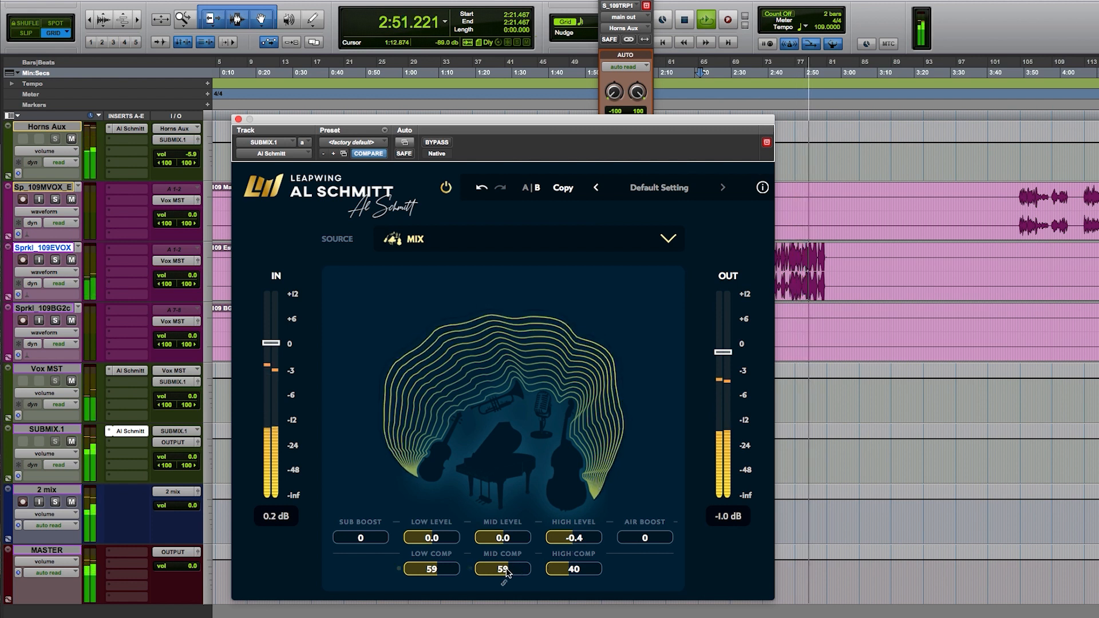
pyautogui.moveTo(507, 573); pyautogui.dragTo(511, 558)
pyautogui.press('space')
pyautogui.press('space')
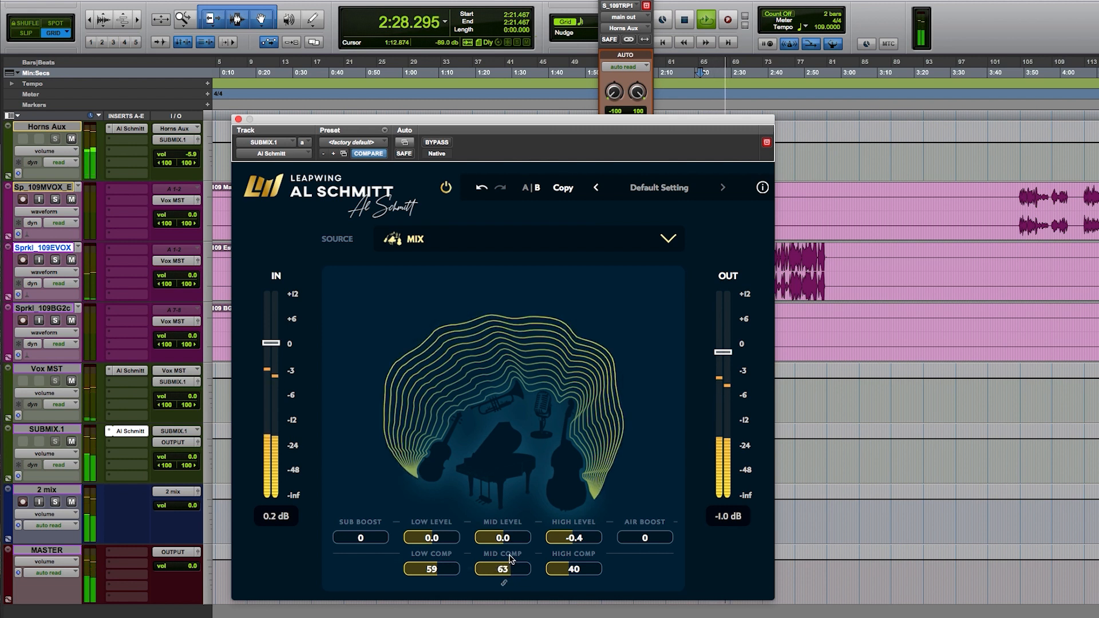
# Step: Raise the mid level to 1.2 and lower the low level to -0.7 while the mix plays, and stop playback
pyautogui.moveTo(506, 544); pyautogui.dragTo(508, 535)
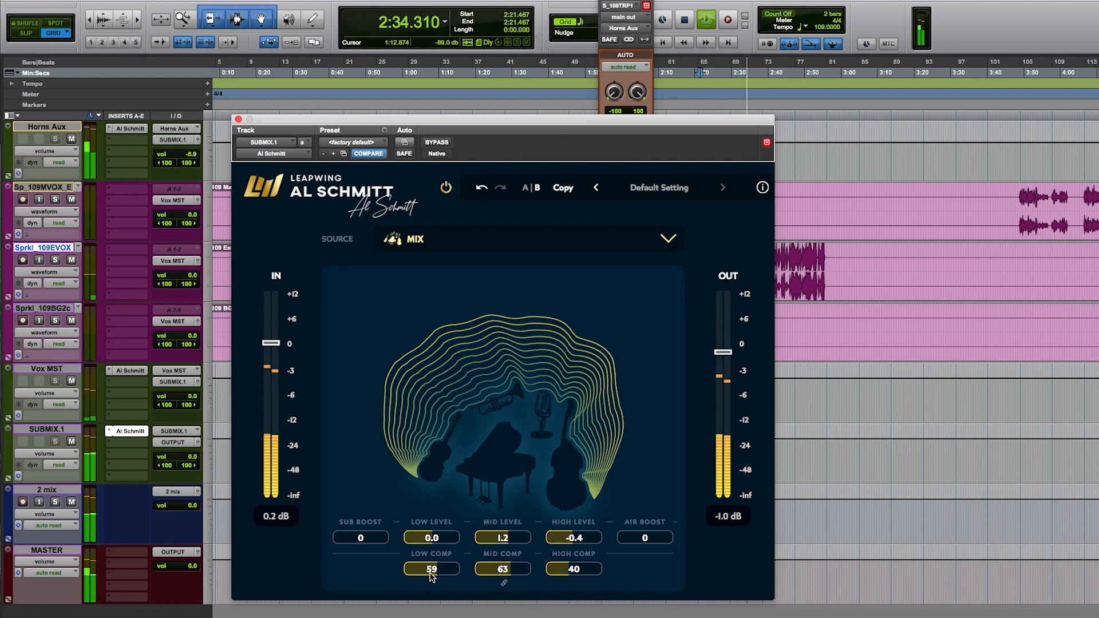
pyautogui.moveTo(431, 538); pyautogui.dragTo(431, 545)
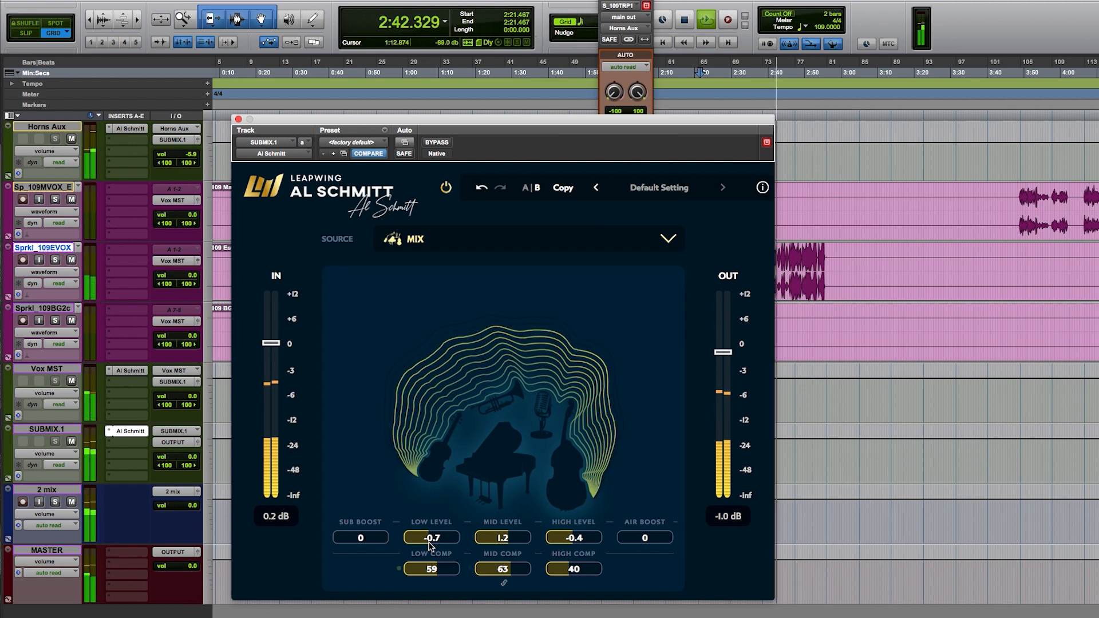
pyautogui.press('space')
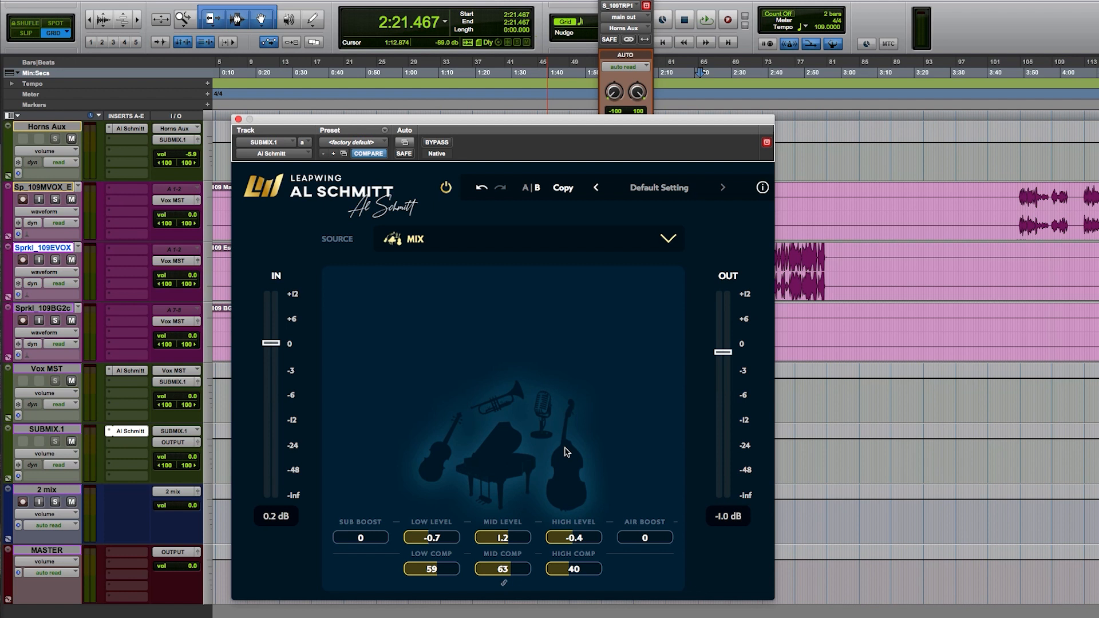
# Step: Compare the playing mix with the plug-in off and on, reduce the mid level to 0.4, and stop playback
pyautogui.press('space')
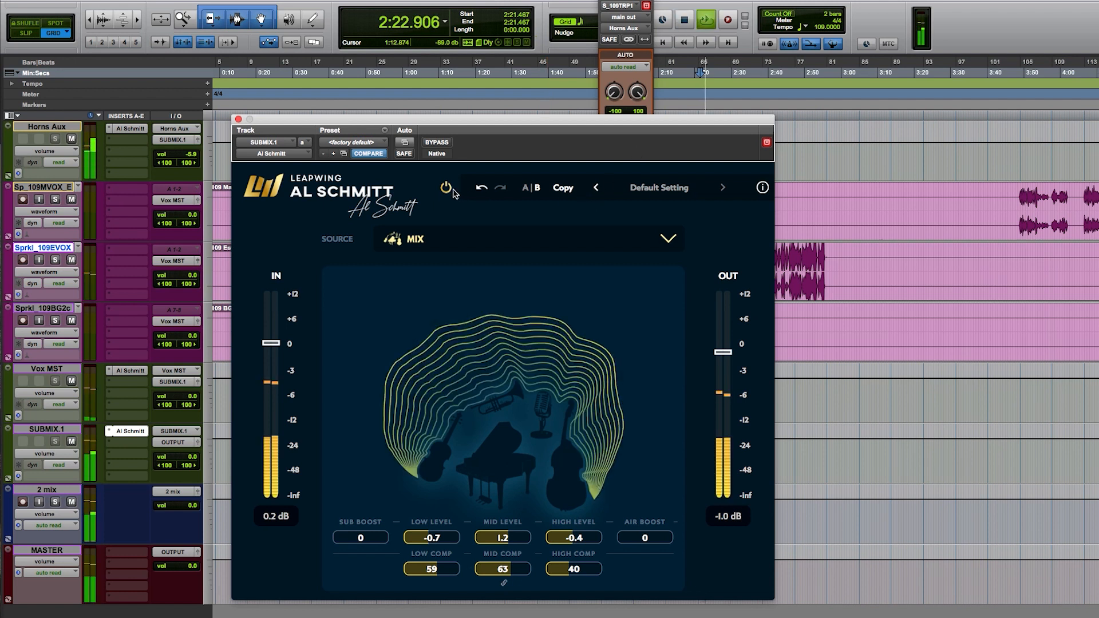
pyautogui.click(446, 189)
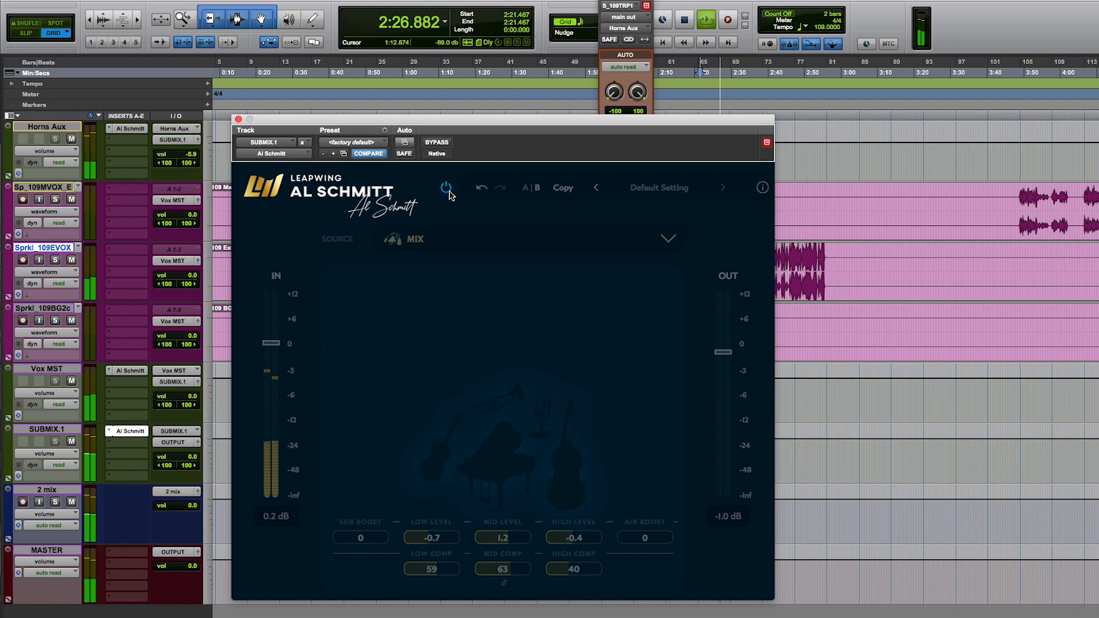
pyautogui.click(447, 190)
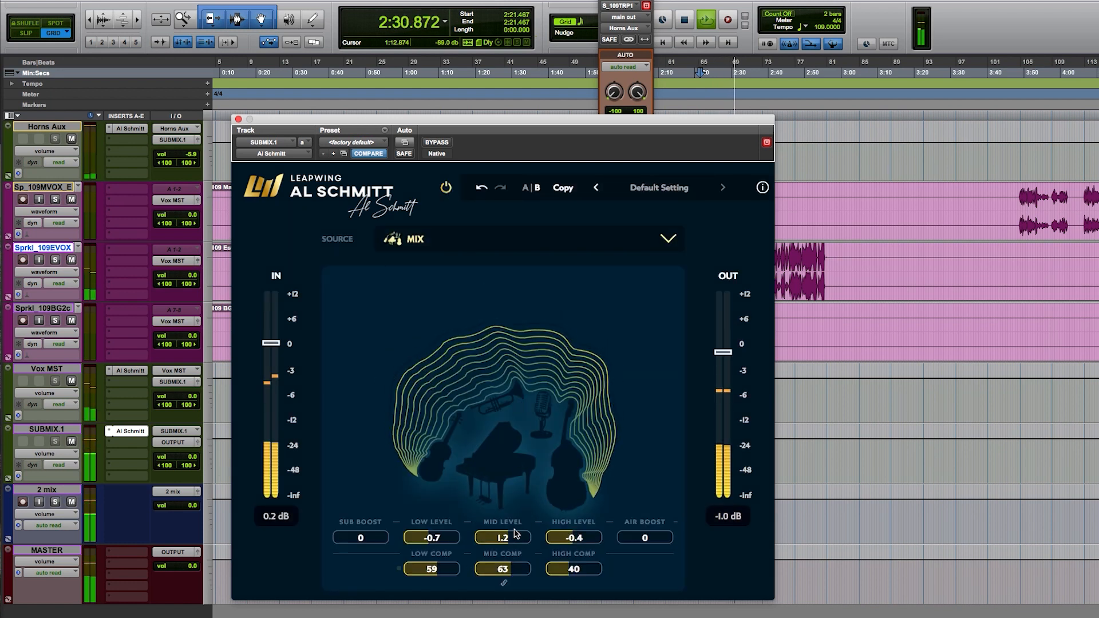
pyautogui.moveTo(515, 533); pyautogui.dragTo(506, 544)
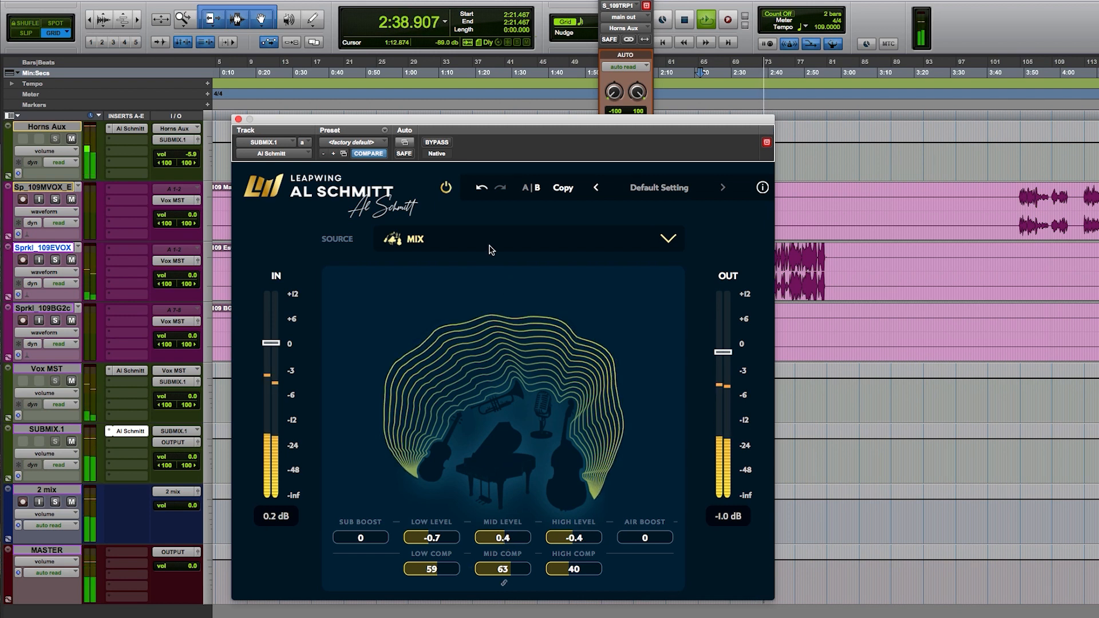
pyautogui.press('space')
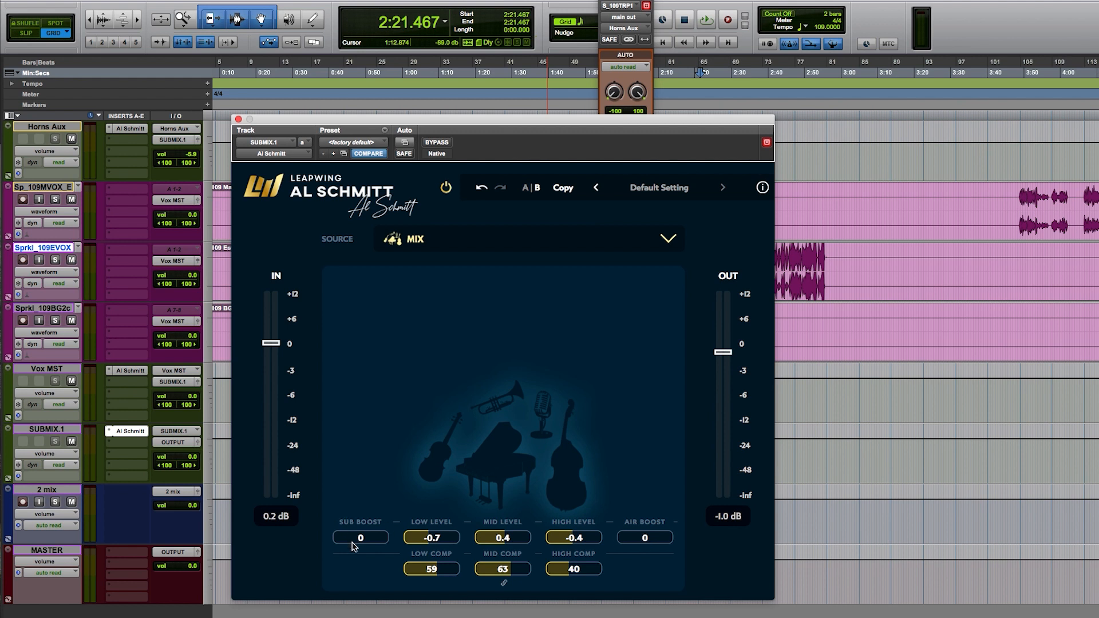
# Step: Set the sub boost to 4 and the air boost to 7 during playback, and stop the mix
pyautogui.press('space')
pyautogui.moveTo(338, 541)
pyautogui.mouseDown()
pyautogui.moveTo(368, 532)
pyautogui.moveTo(338, 550)
pyautogui.mouseUp()
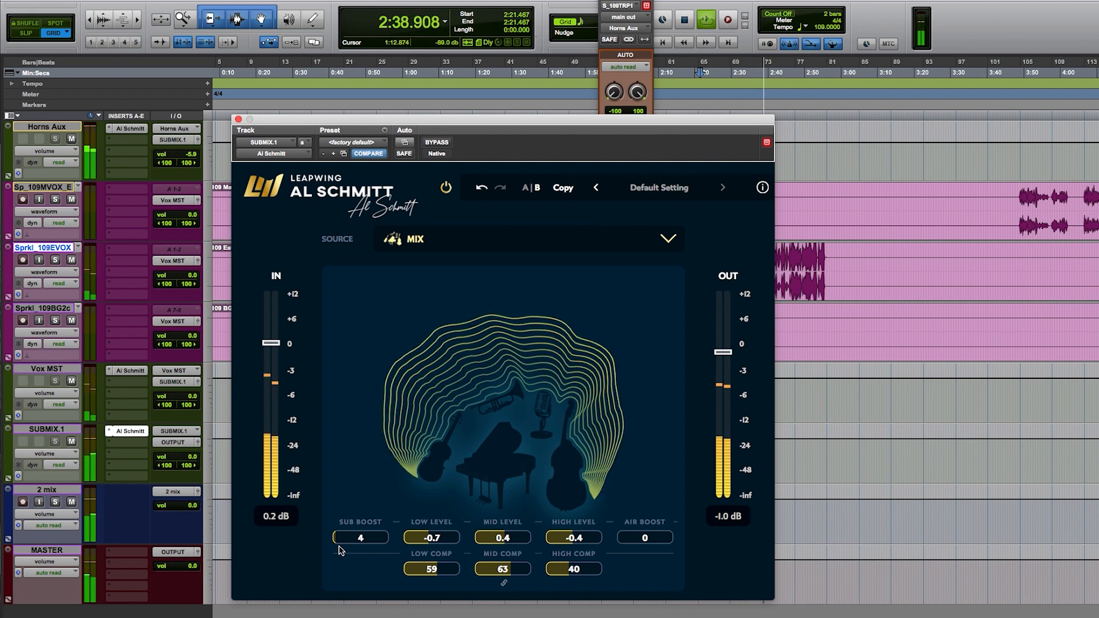
pyautogui.moveTo(629, 545)
pyautogui.mouseDown()
pyautogui.moveTo(654, 543)
pyautogui.moveTo(628, 545)
pyautogui.mouseUp()
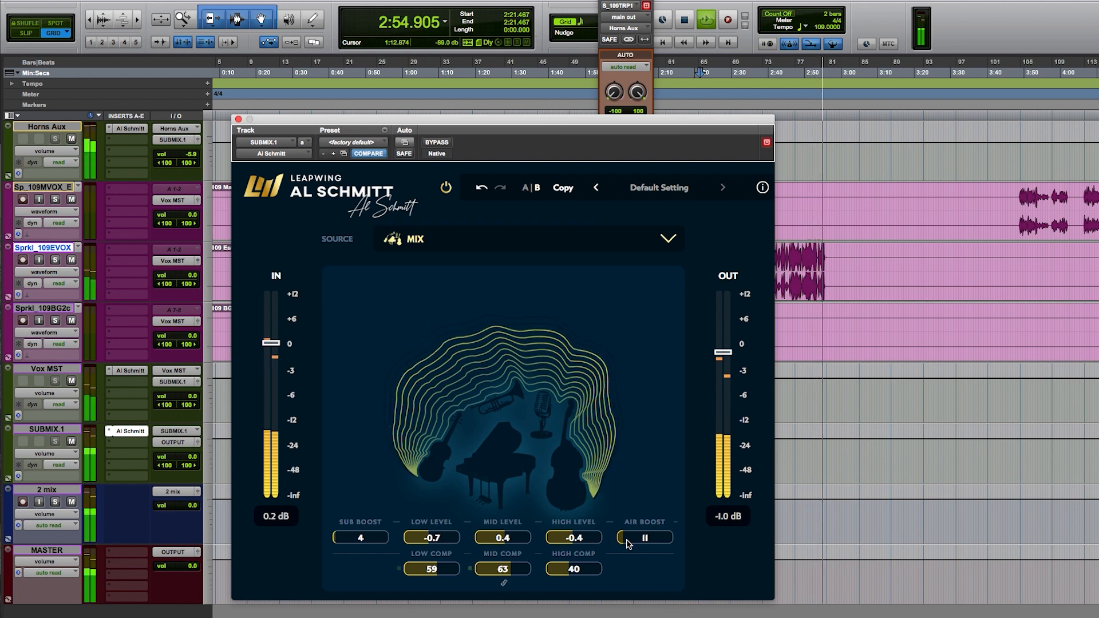
pyautogui.moveTo(628, 543); pyautogui.dragTo(626, 545)
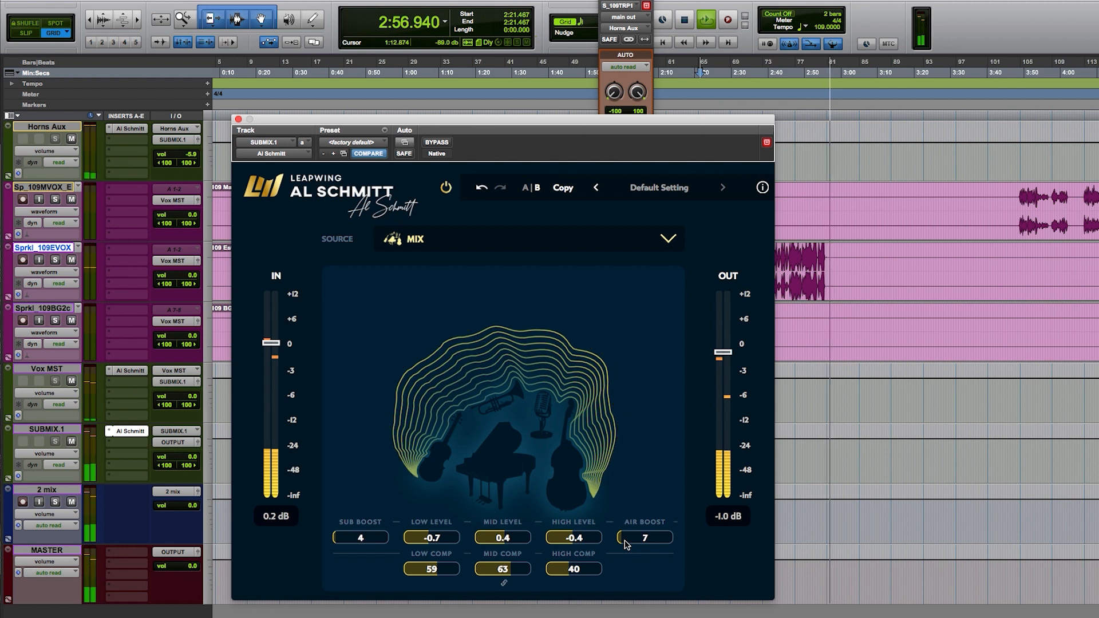
pyautogui.press('space')
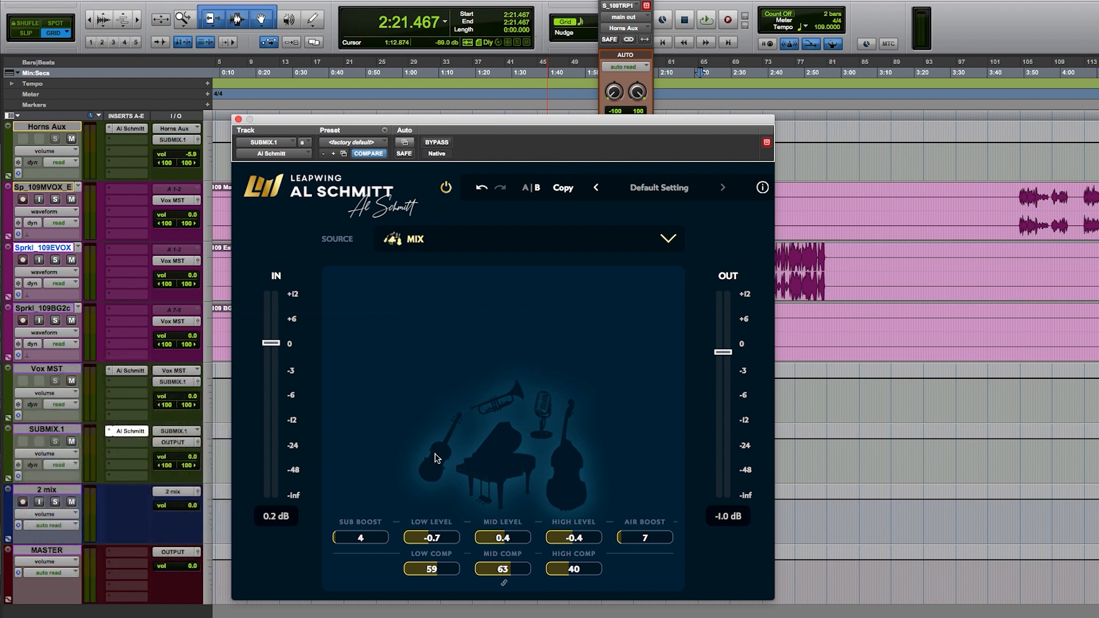
# Step: Raise the input level to 1.4 dB during playback, and reduce the high level to -1.0 and high compression to 24
pyautogui.press('space')
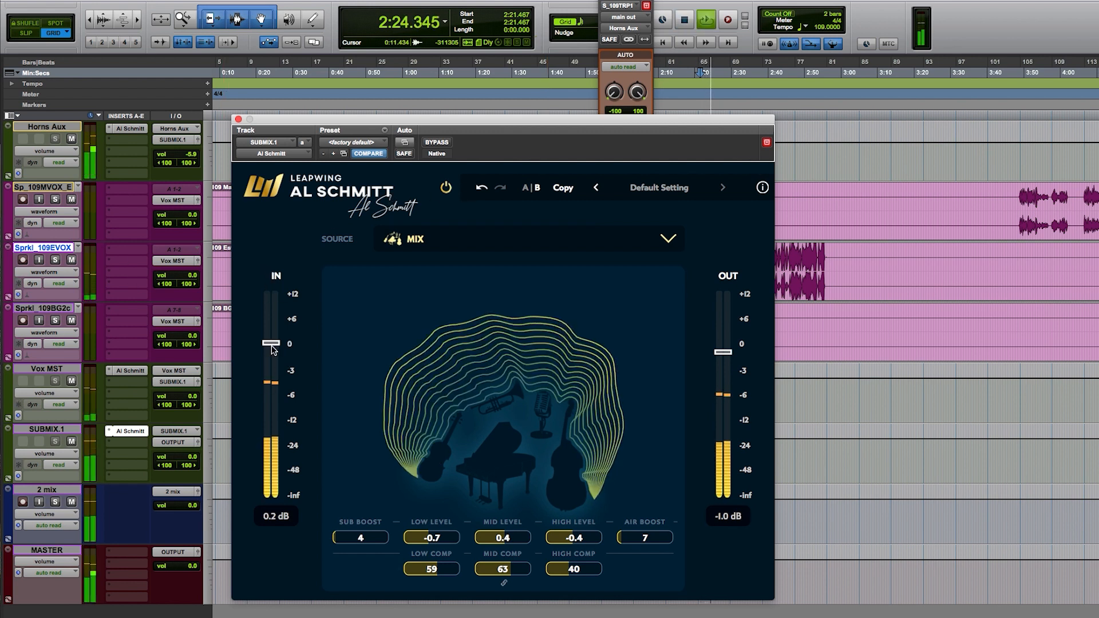
pyautogui.moveTo(272, 347)
pyautogui.mouseDown()
pyautogui.moveTo(273, 375)
pyautogui.moveTo(276, 344)
pyautogui.mouseUp()
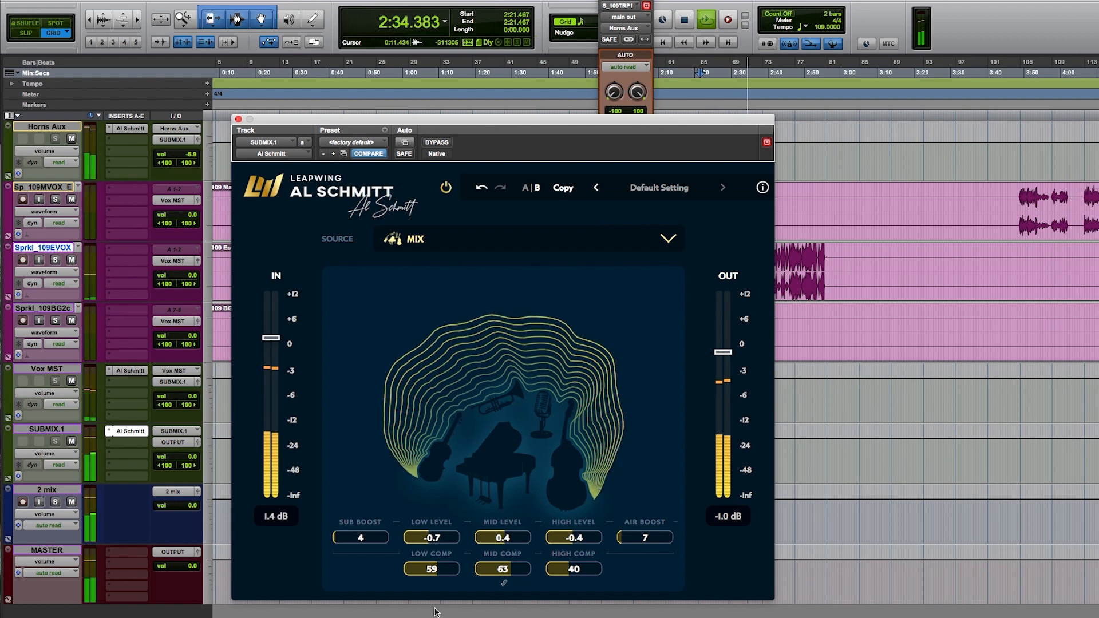
pyautogui.moveTo(572, 542); pyautogui.dragTo(563, 574)
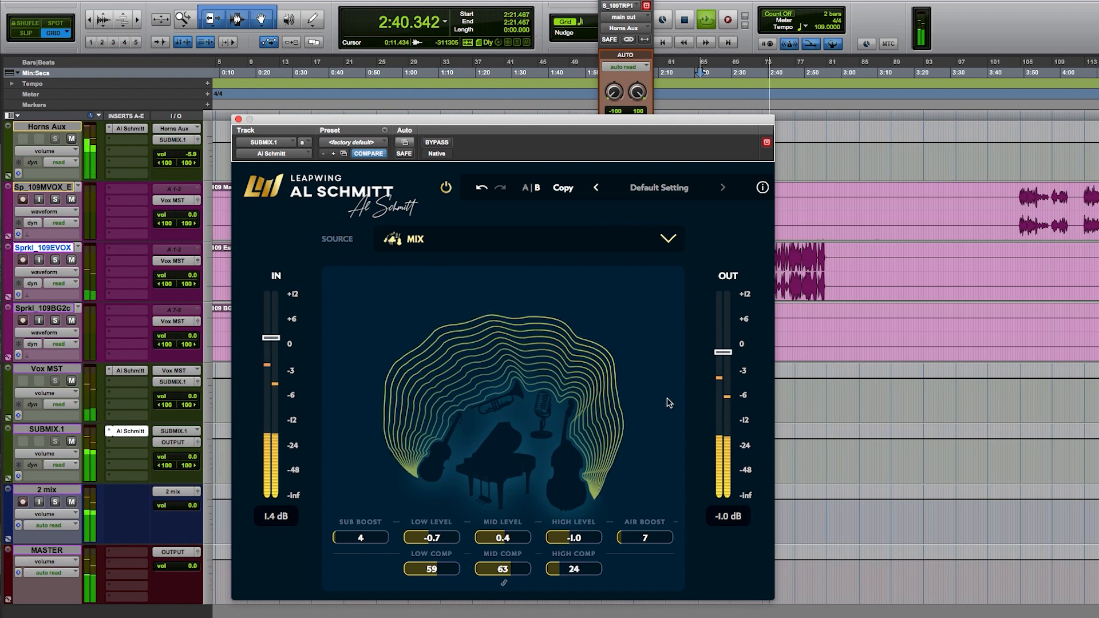
# Step: Compare the mix repeatedly with the plug-in off and on, trim its output to -1.1 dB, and stop playback with it off
pyautogui.click(446, 187)
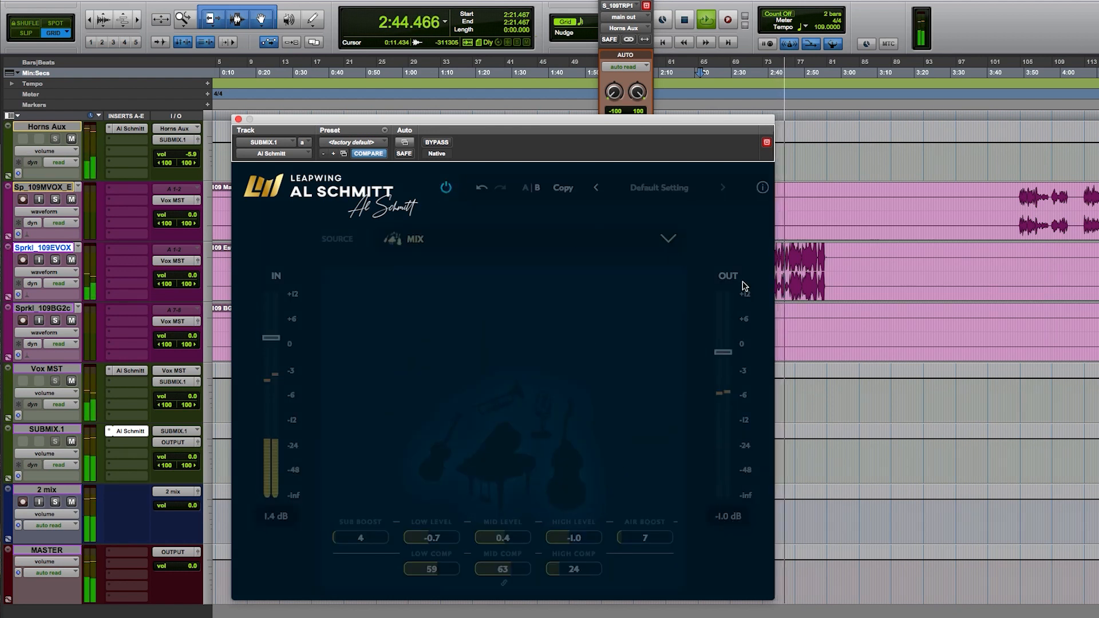
pyautogui.click(446, 188)
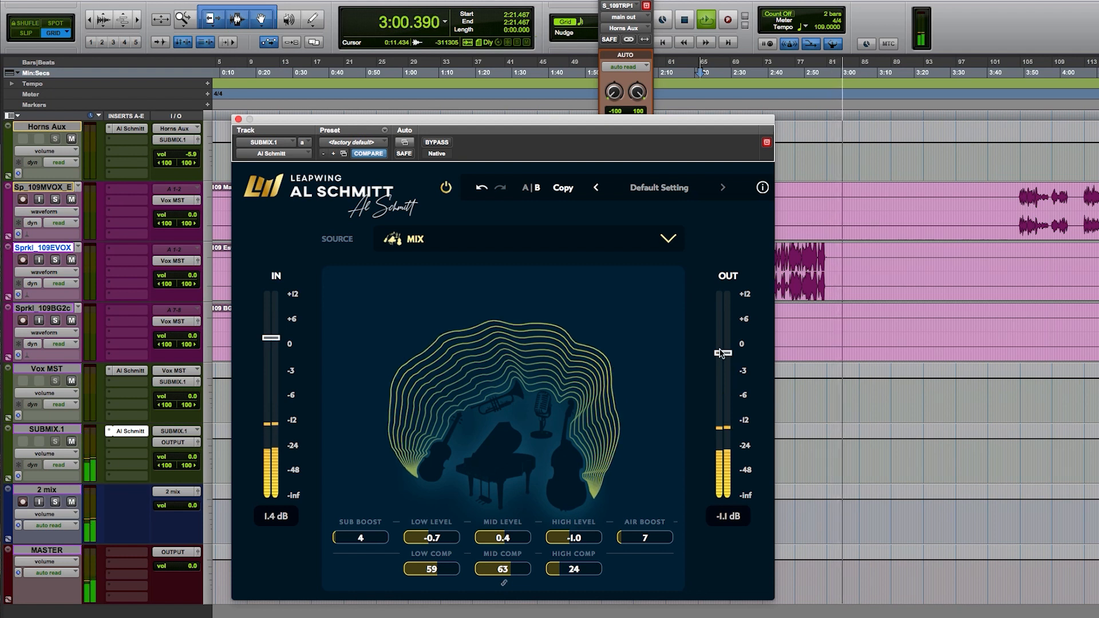
pyautogui.click(445, 188)
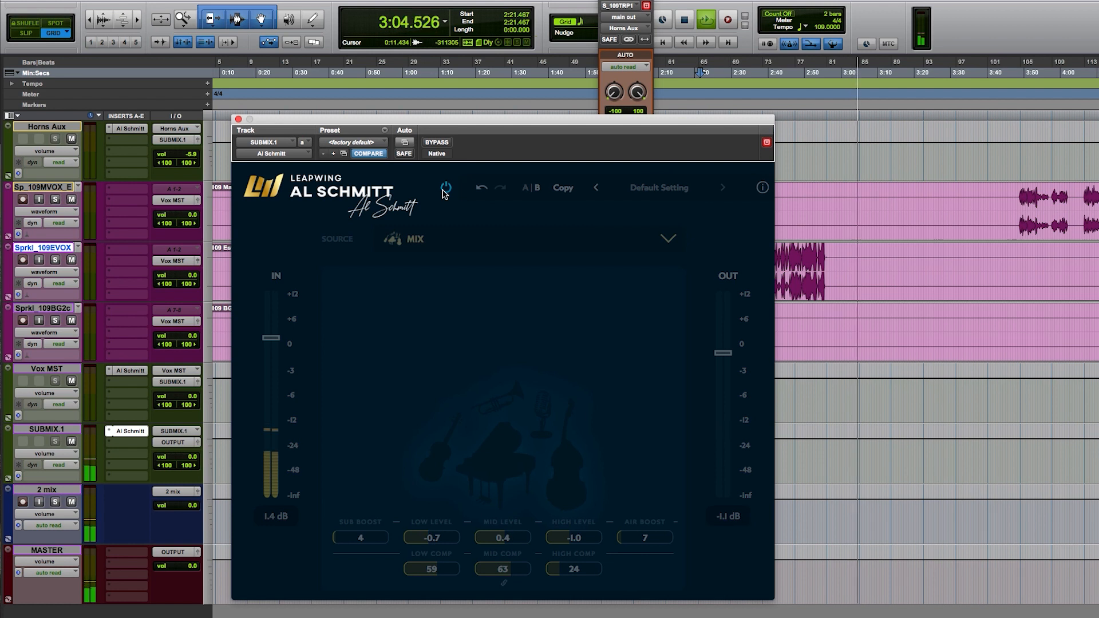
pyautogui.click(446, 189)
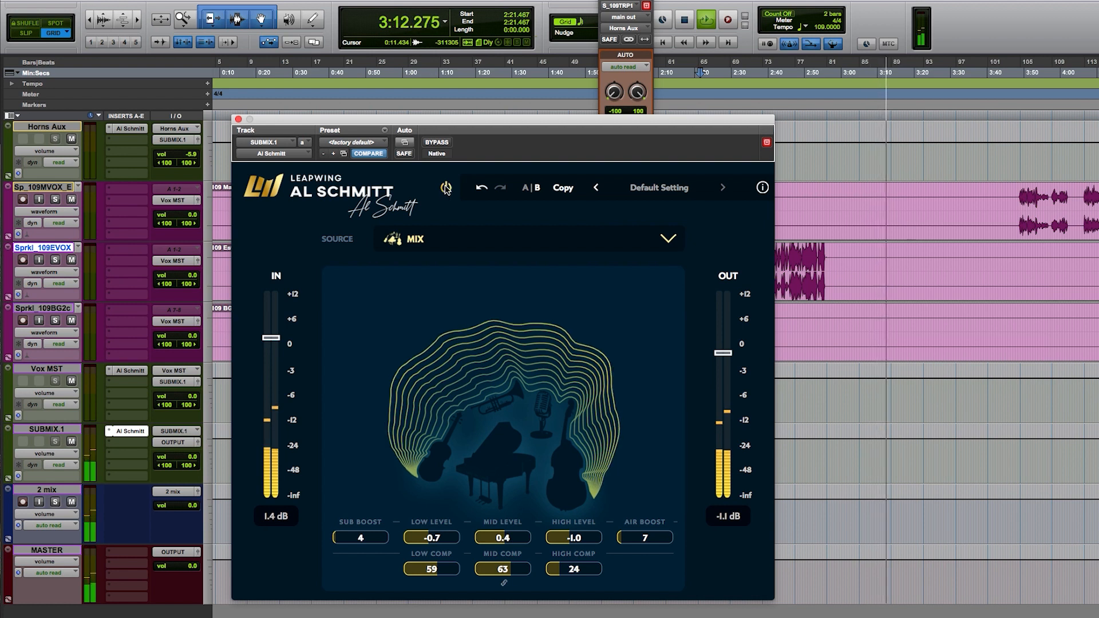
pyautogui.click(446, 189)
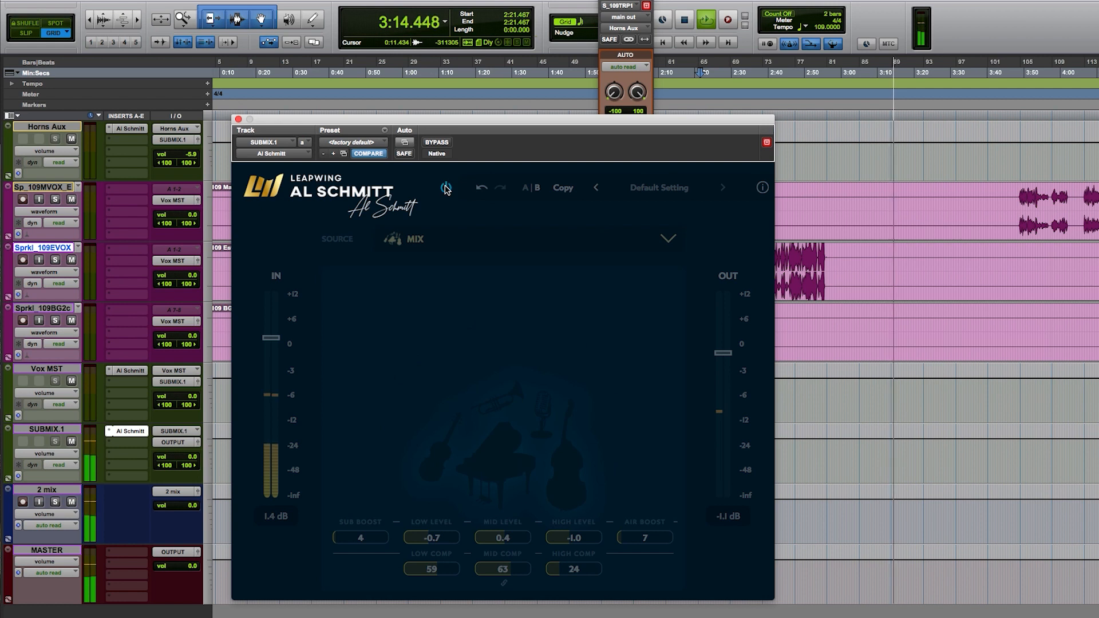
pyautogui.click(445, 188)
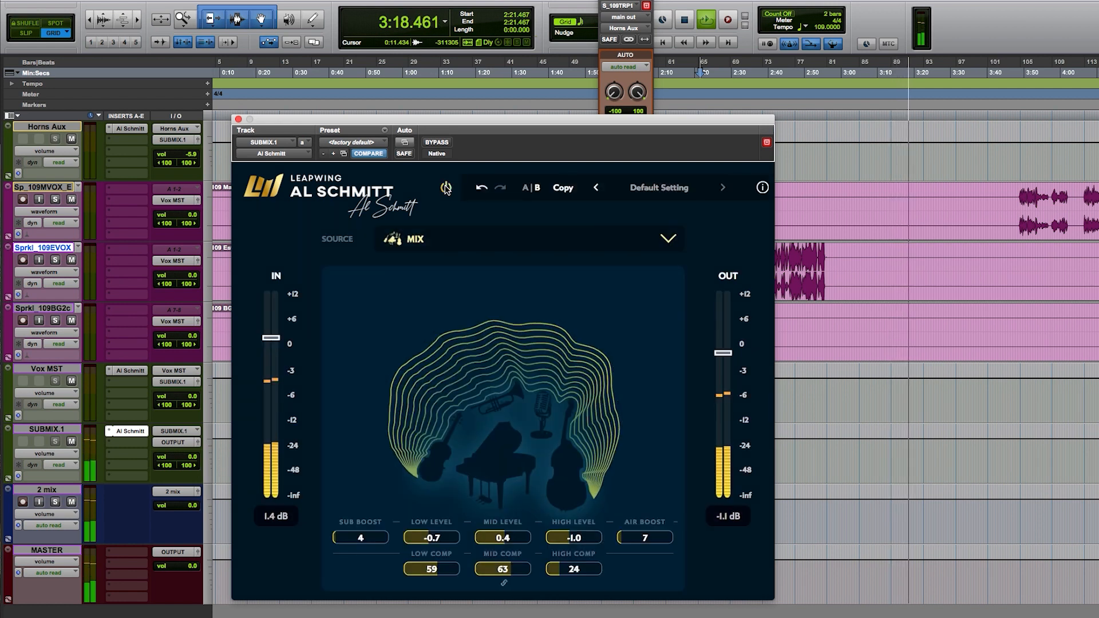
pyautogui.click(446, 189)
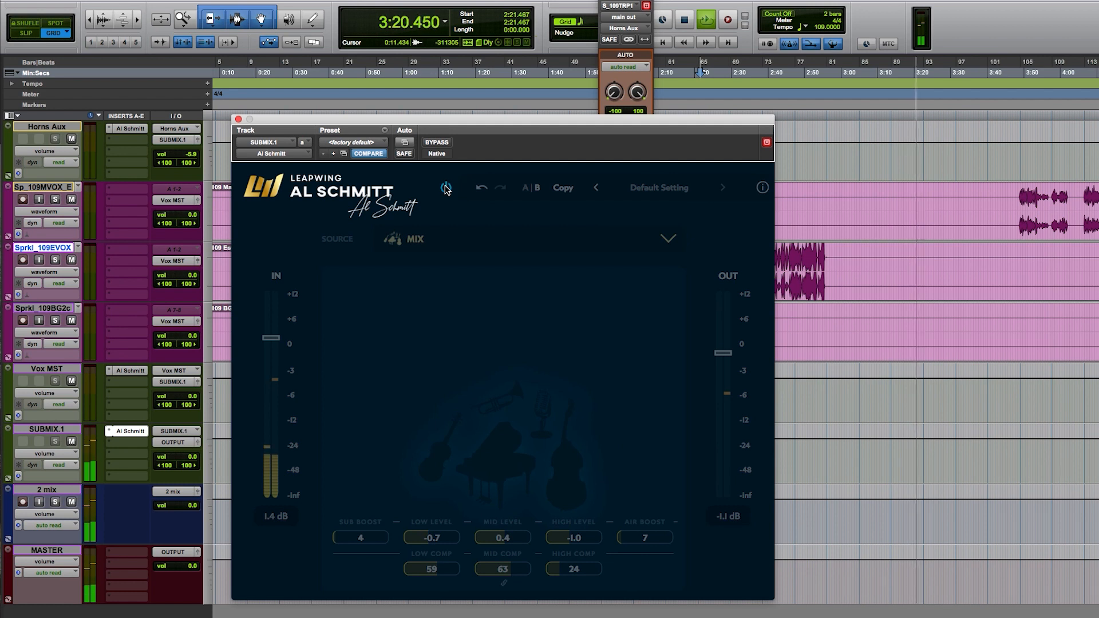
pyautogui.press('space')
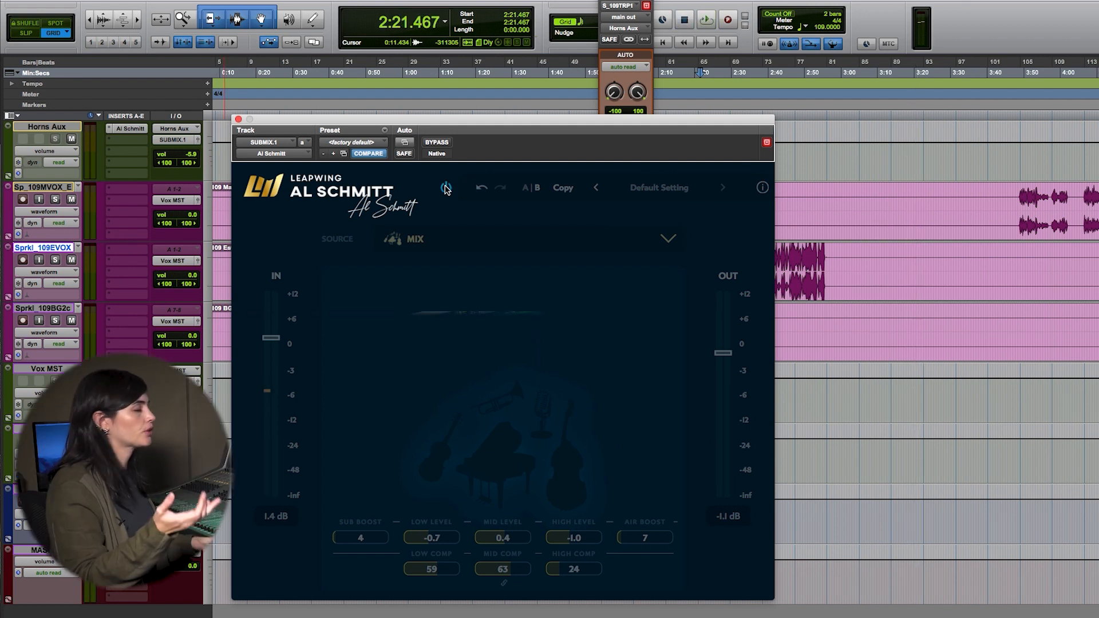